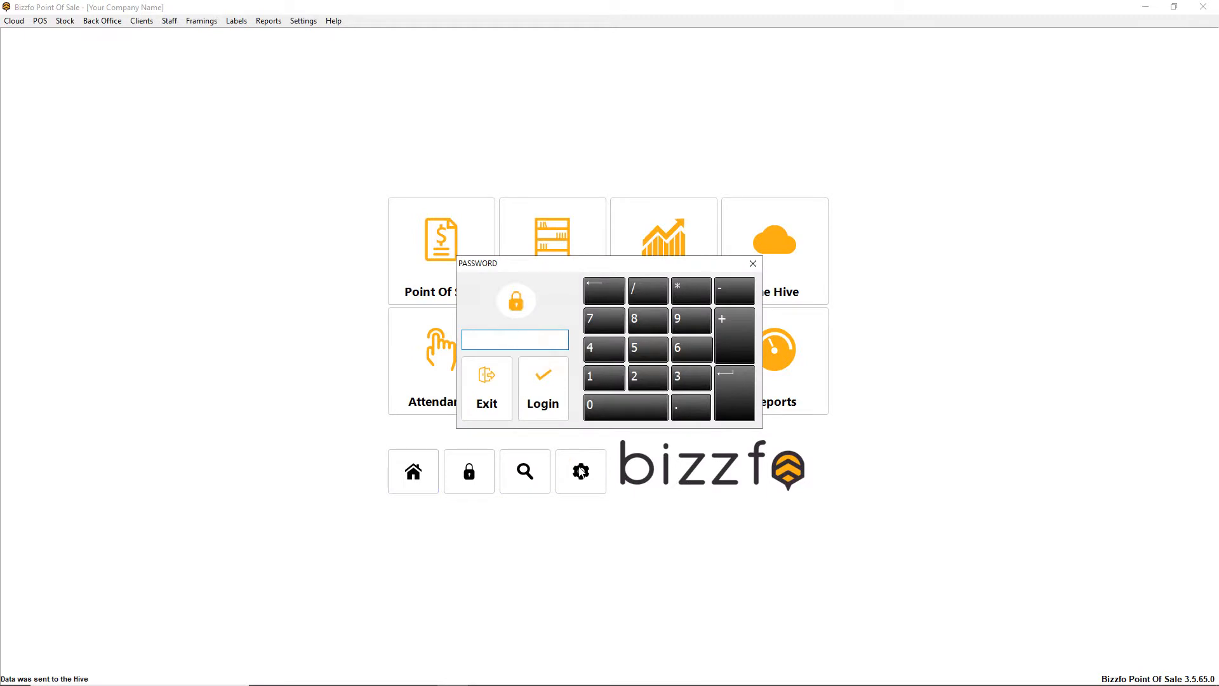
Log in with the account password to reach the program options.
{"action": "key", "text": "Return"}
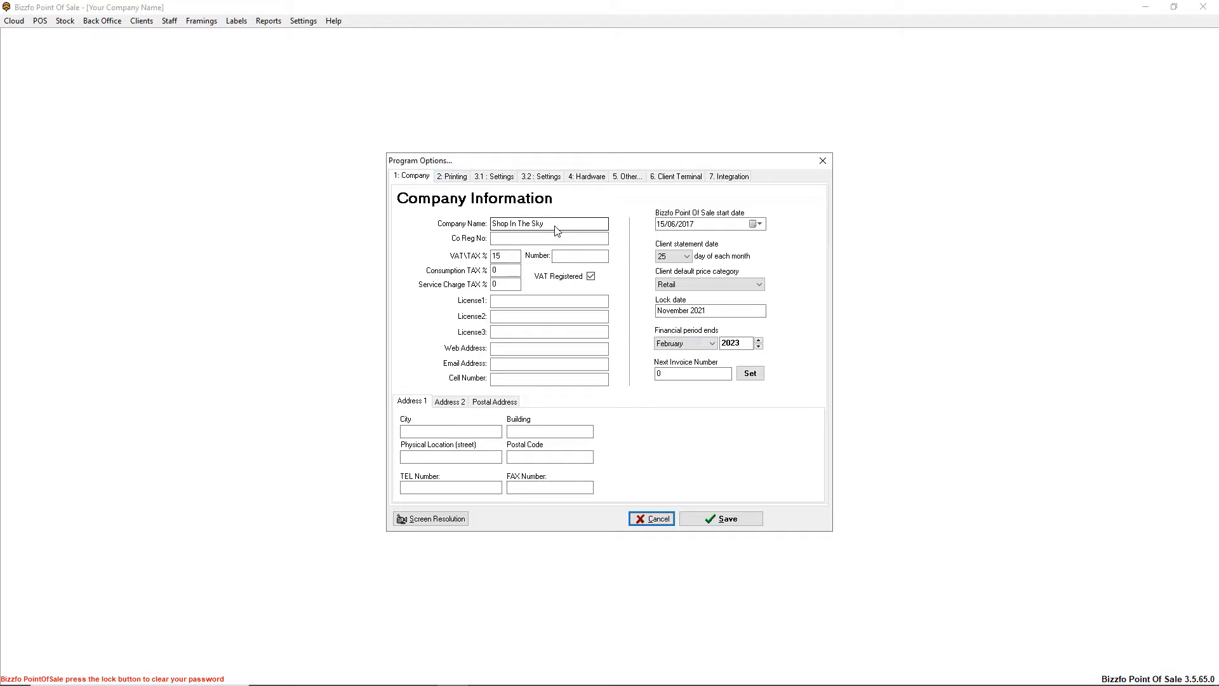
Examine the company information fields, including name, registration and license fields, and the Address 1, Address 2 and Postal Address sections.
{"action": "left_click", "coordinate": [409, 176]}
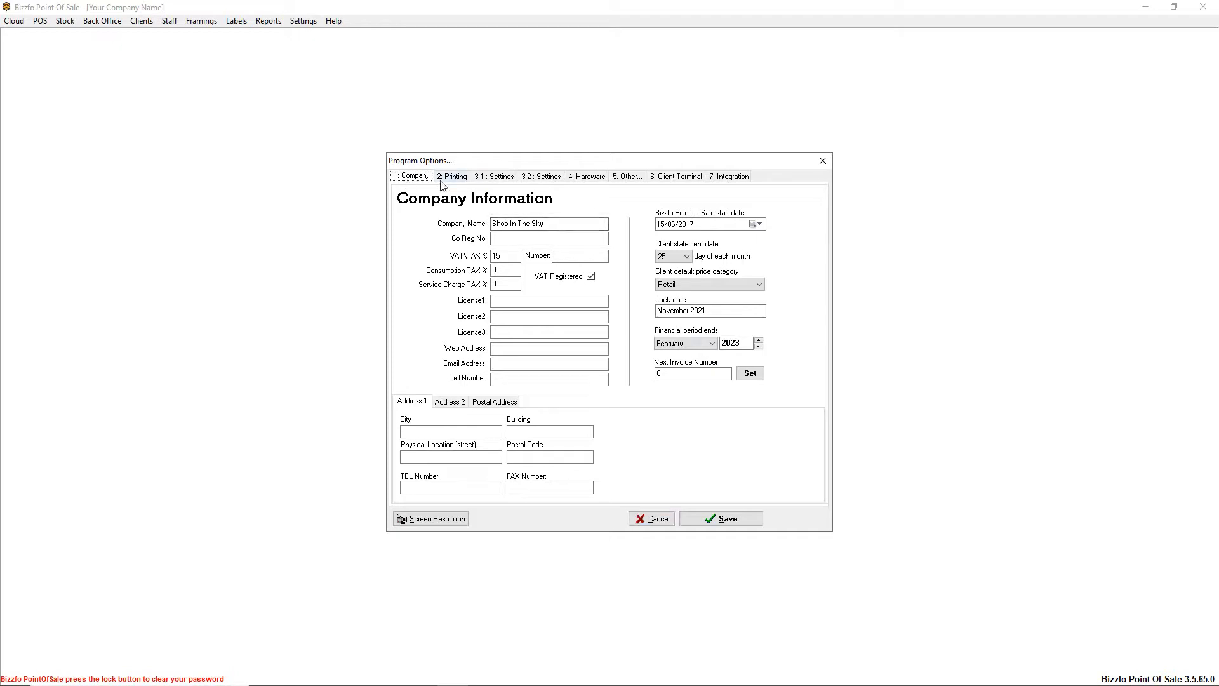
{"action": "left_click", "coordinate": [477, 177]}
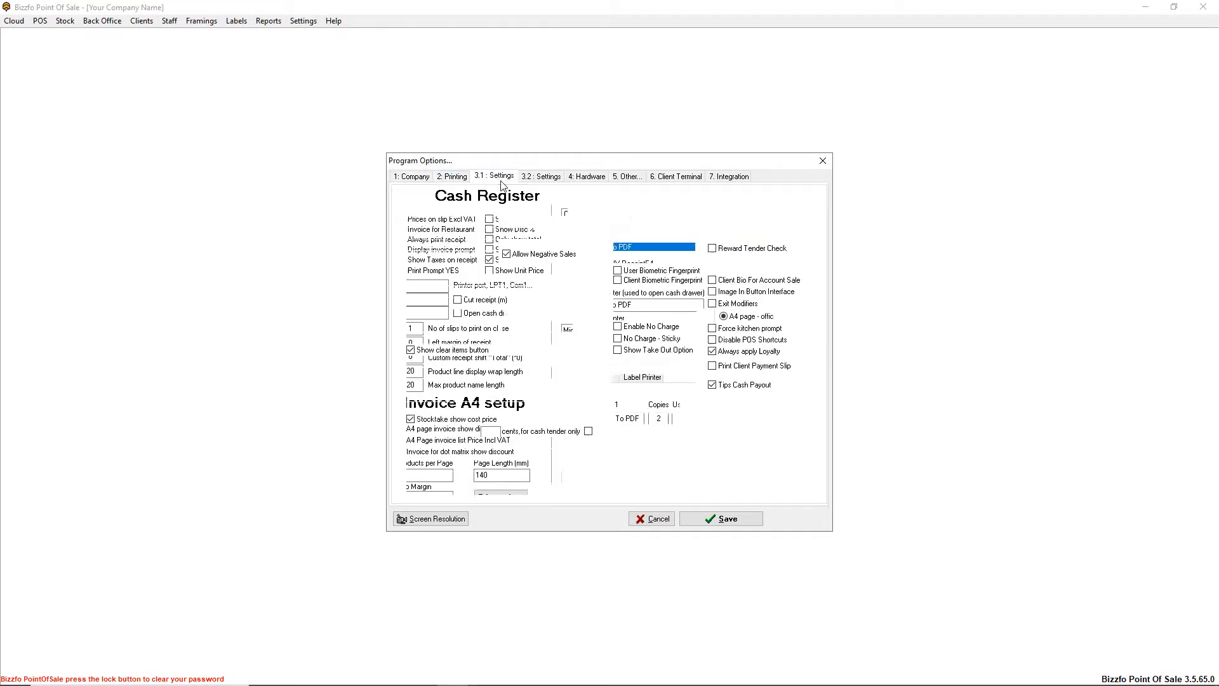
{"action": "left_click", "coordinate": [416, 178]}
{"action": "left_click_drag", "start_coordinate": [558, 224], "coordinate": [414, 237]}
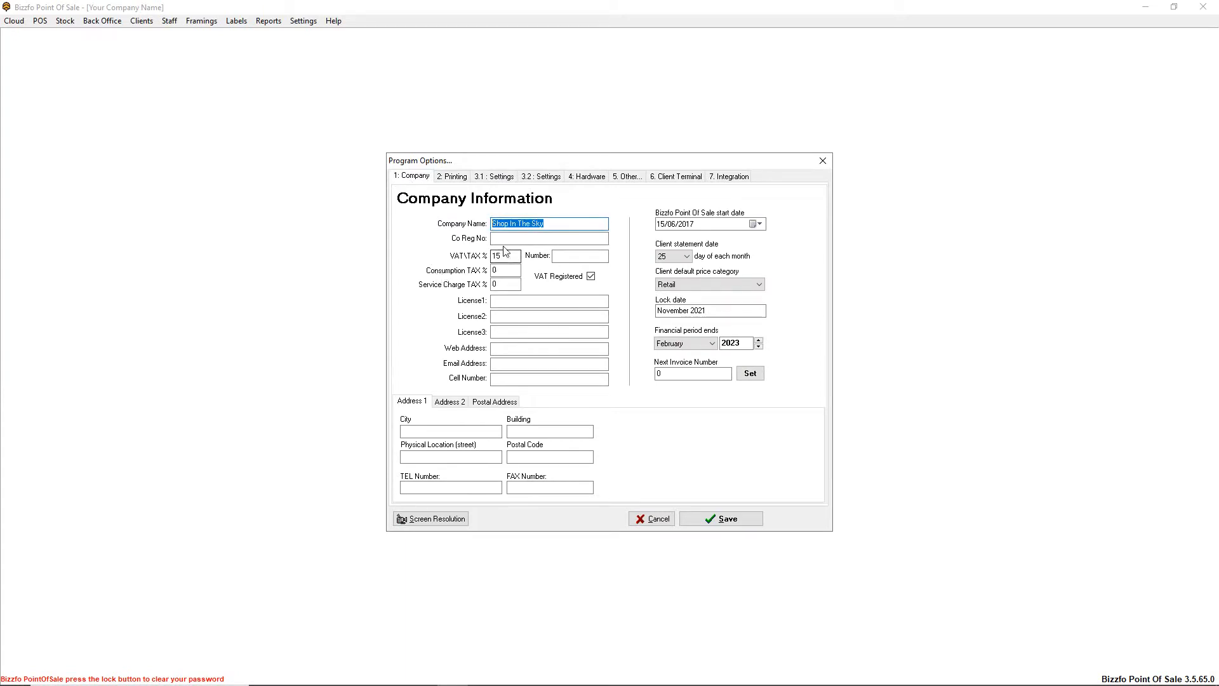
{"action": "left_click", "coordinate": [521, 240]}
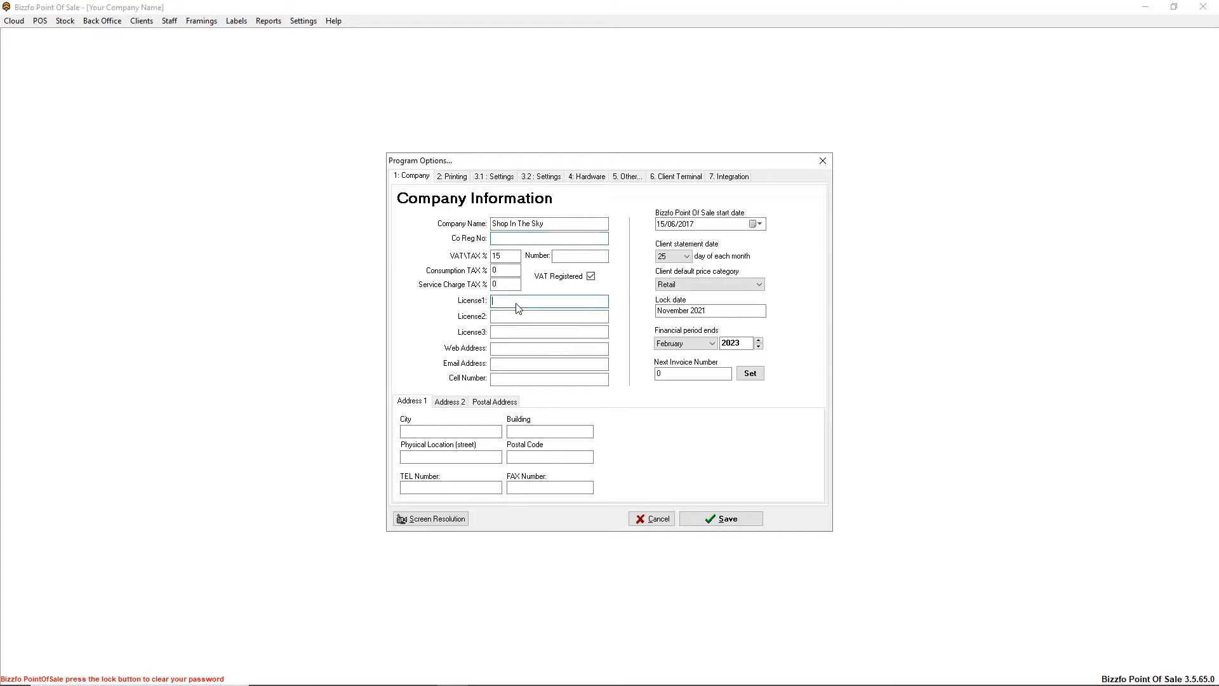
{"action": "left_click", "coordinate": [508, 334]}
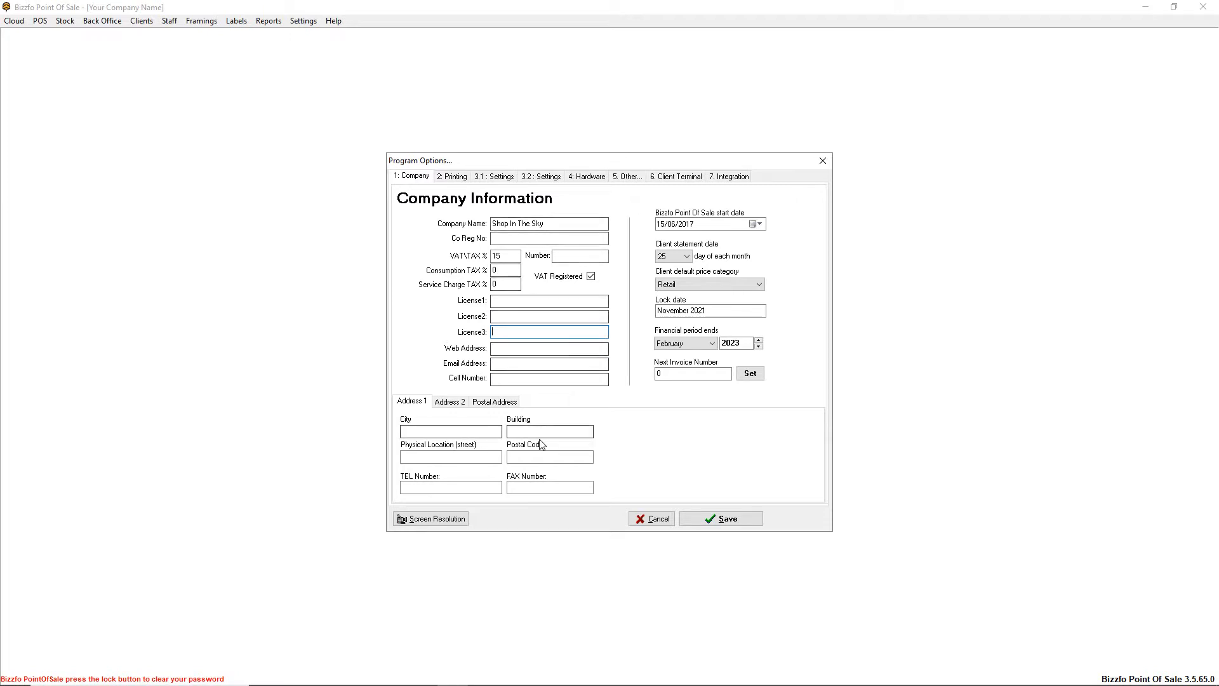
{"action": "left_click", "coordinate": [450, 402]}
{"action": "left_click", "coordinate": [495, 402]}
{"action": "left_click", "coordinate": [451, 402]}
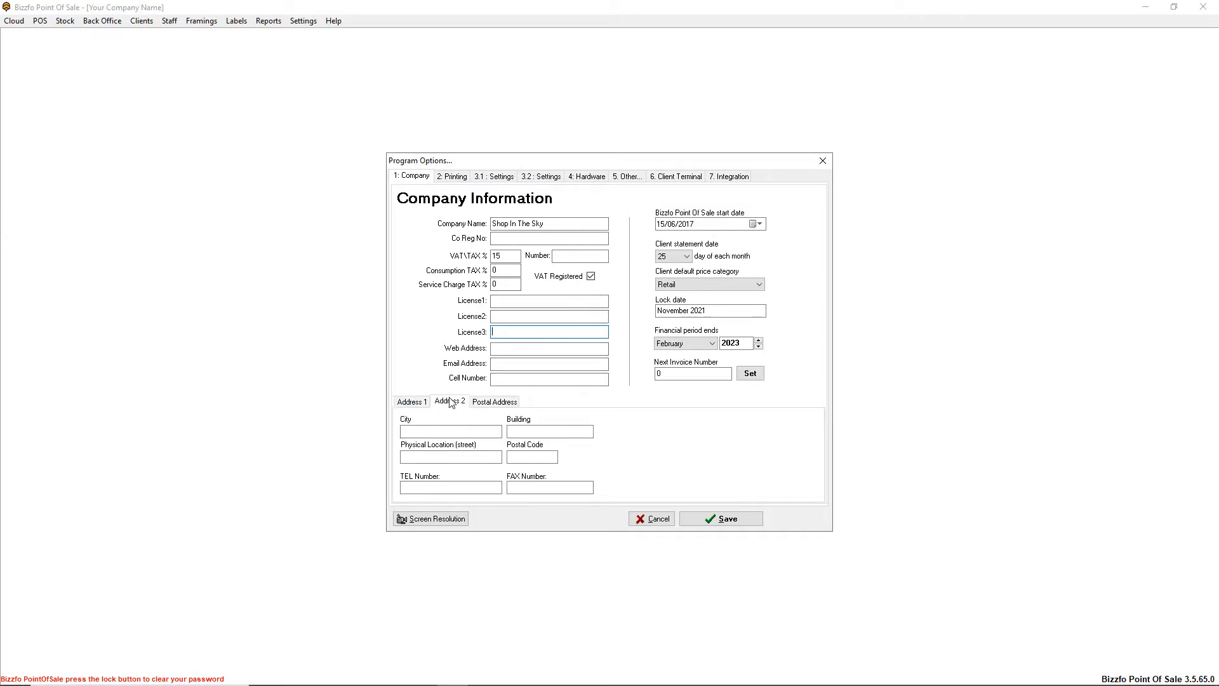
{"action": "left_click", "coordinate": [406, 403]}
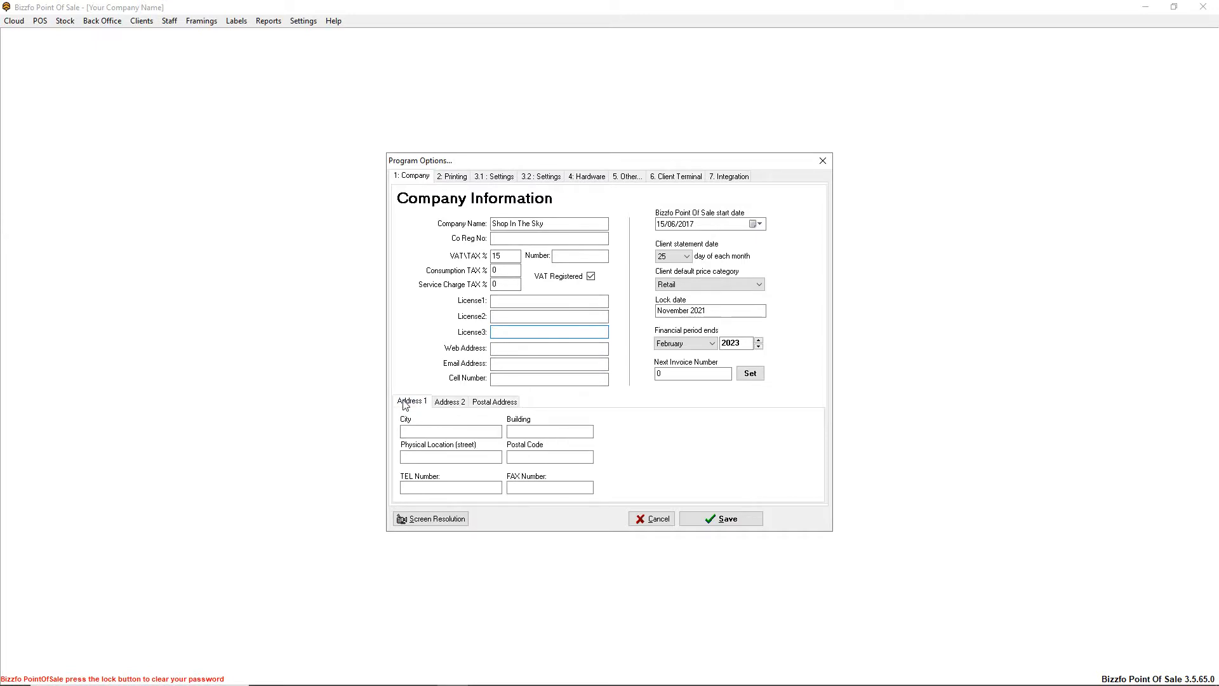
Set the client statement date to the last day of each month and choose Retail as the client default price category.
{"action": "left_click", "coordinate": [677, 258]}
{"action": "left_click", "coordinate": [677, 261]}
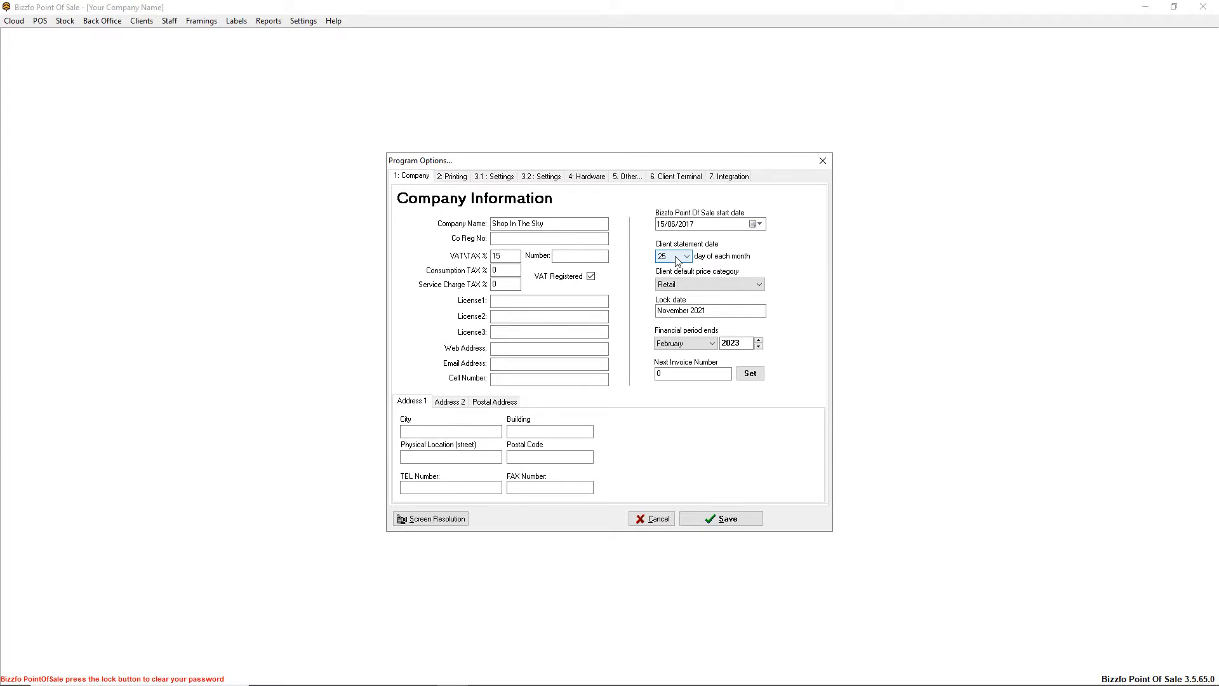
{"action": "left_click", "coordinate": [677, 261]}
{"action": "left_click", "coordinate": [681, 275]}
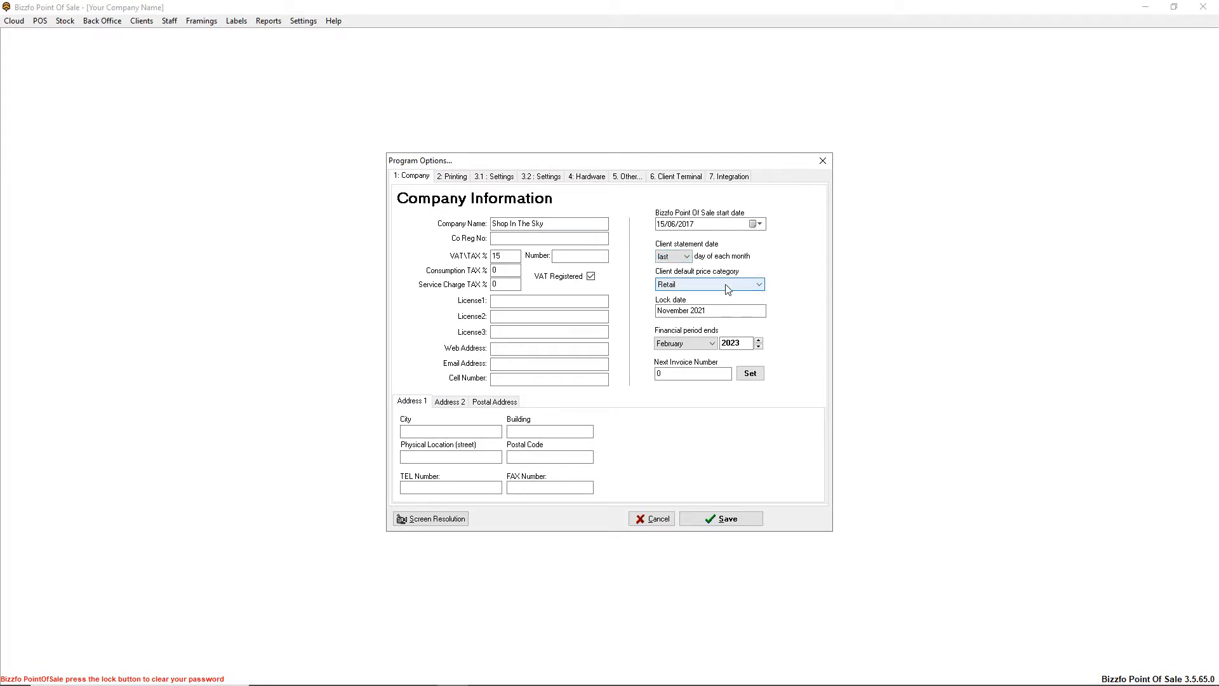
{"action": "left_click", "coordinate": [728, 287]}
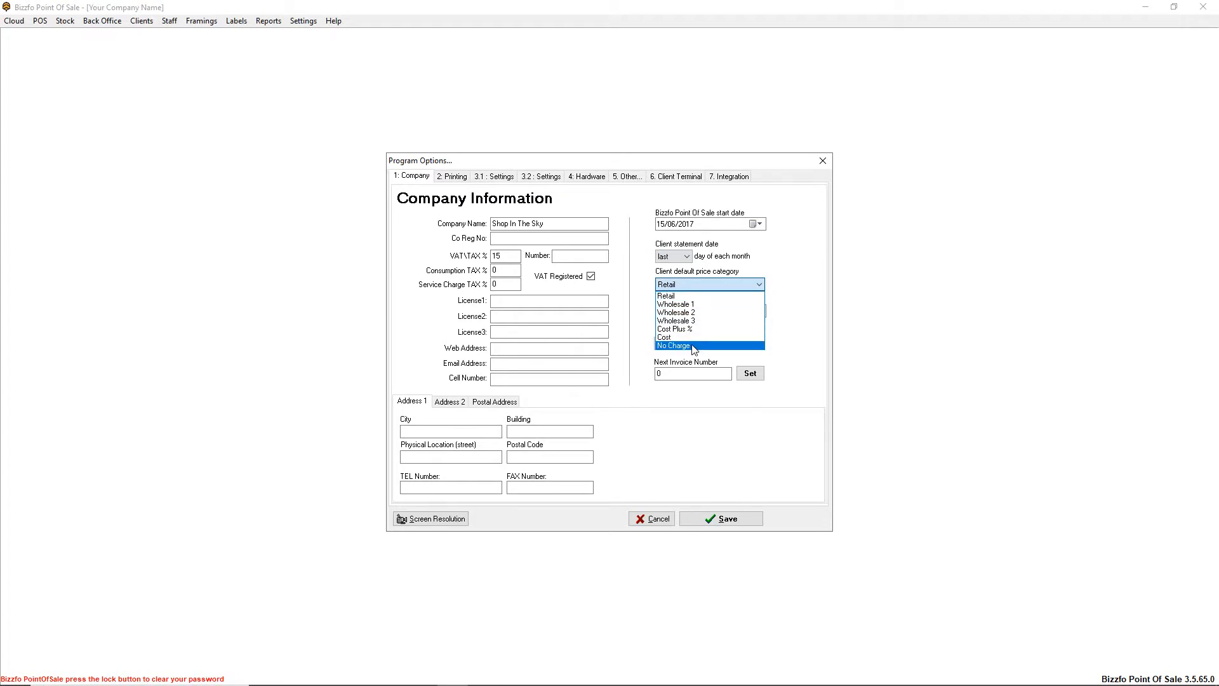
{"action": "left_click", "coordinate": [688, 296]}
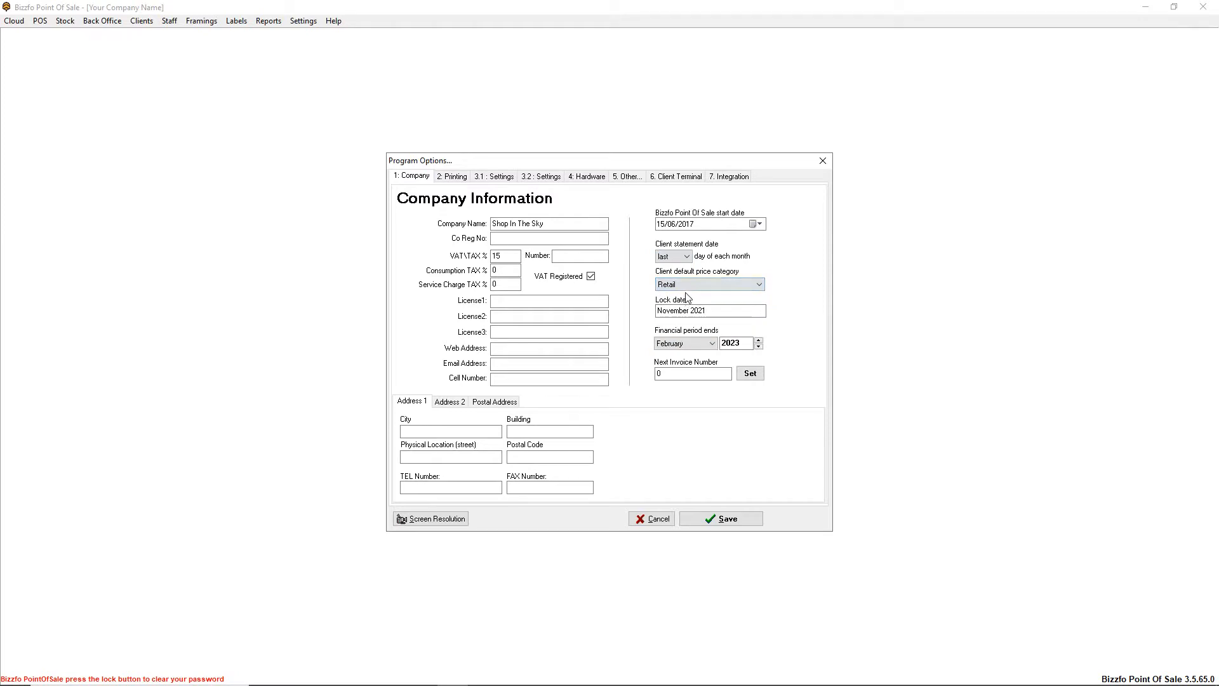
Set the lock date to January 2018 and accept the locking of all prior months.
{"action": "left_click_drag", "start_coordinate": [748, 311], "coordinate": [620, 318]}
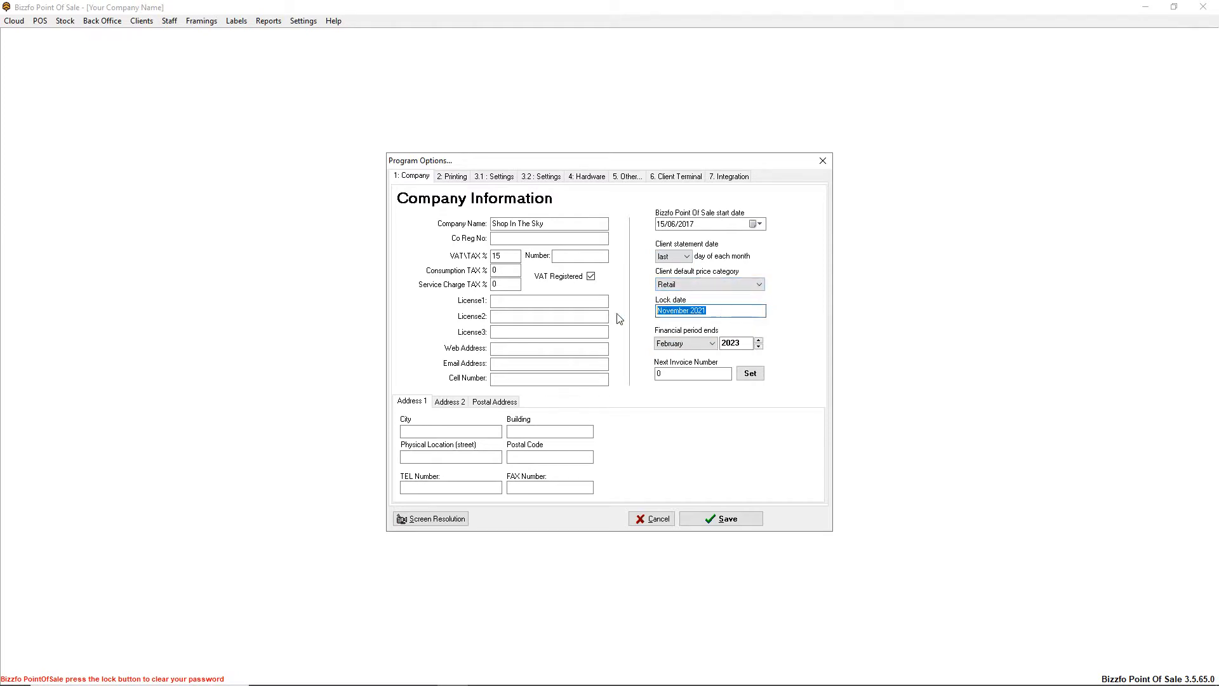
{"action": "left_click", "coordinate": [727, 312]}
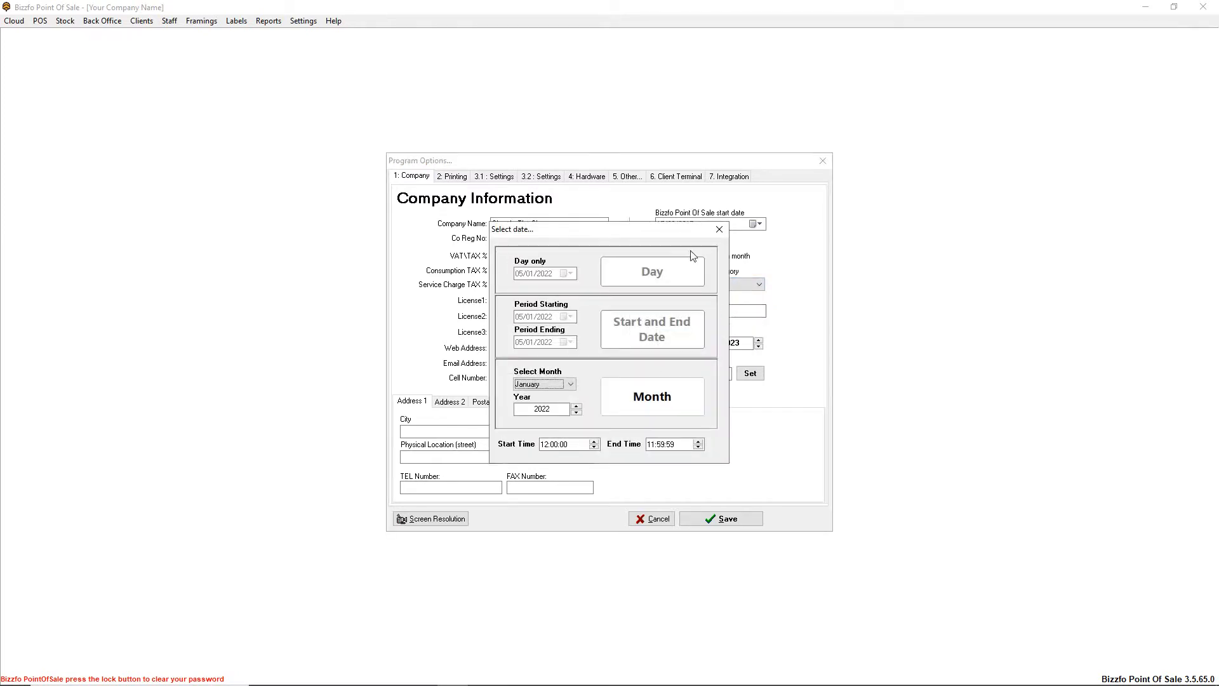
{"action": "left_click_drag", "start_coordinate": [669, 236], "coordinate": [581, 226]}
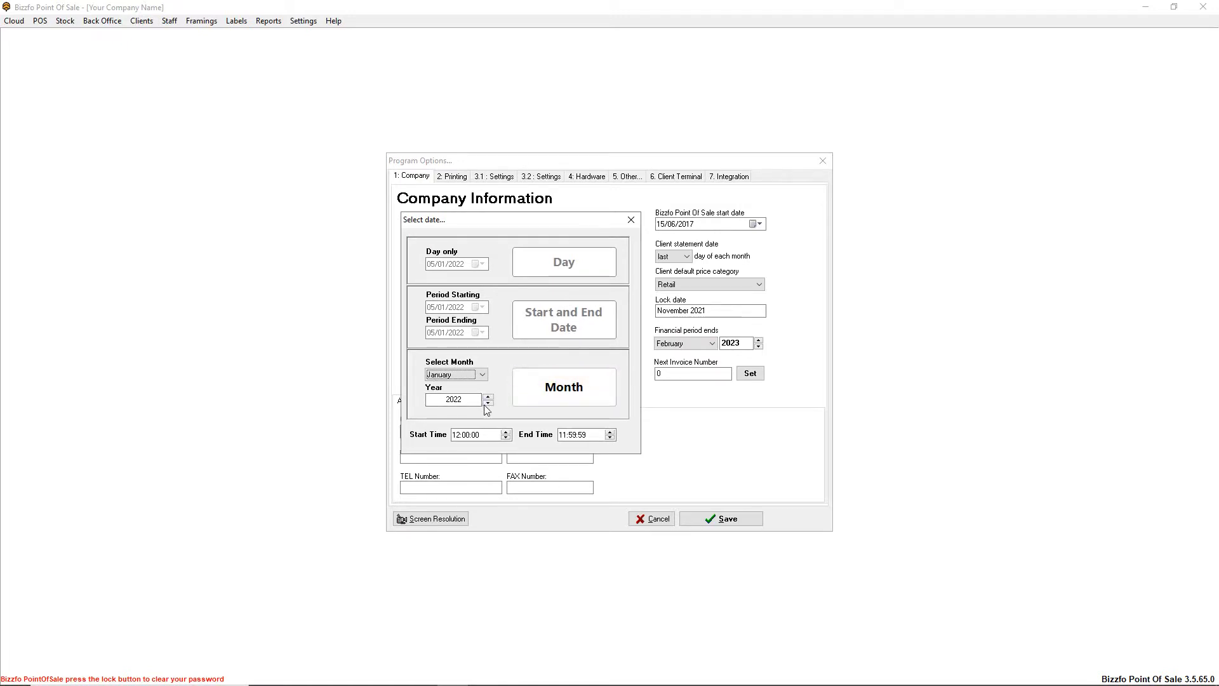
{"action": "double_click", "coordinate": [488, 403]}
{"action": "left_click", "coordinate": [561, 405]}
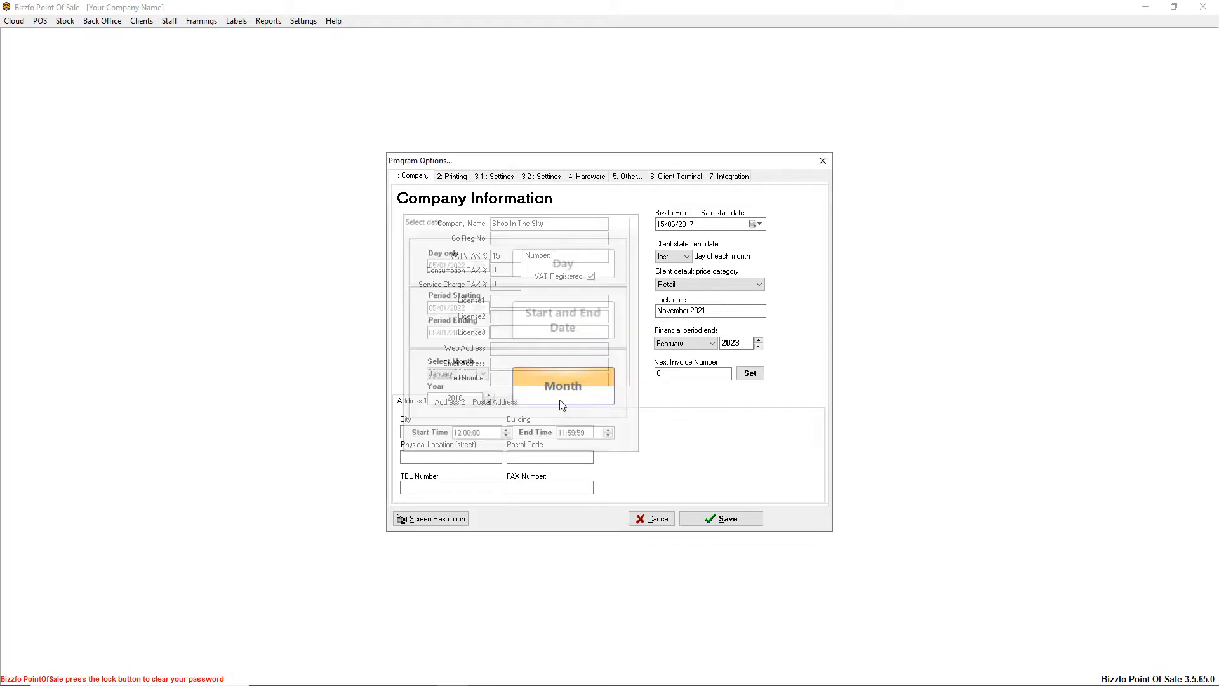
{"action": "left_click", "coordinate": [646, 372]}
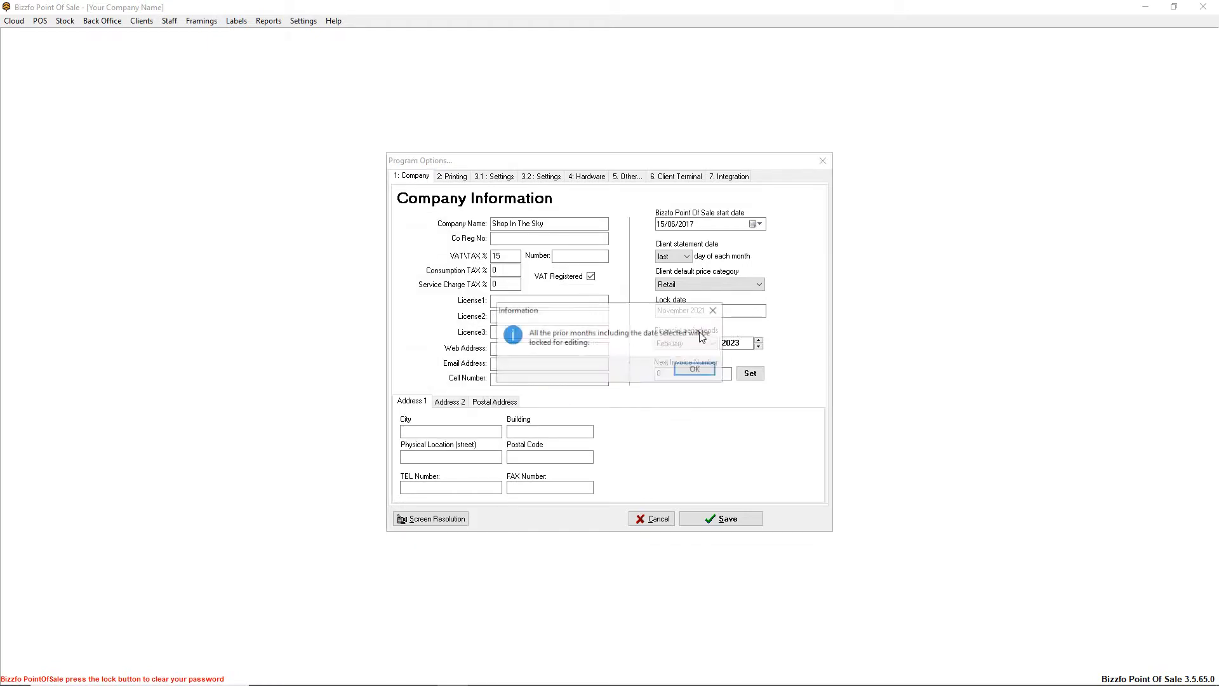
{"action": "left_click", "coordinate": [692, 371]}
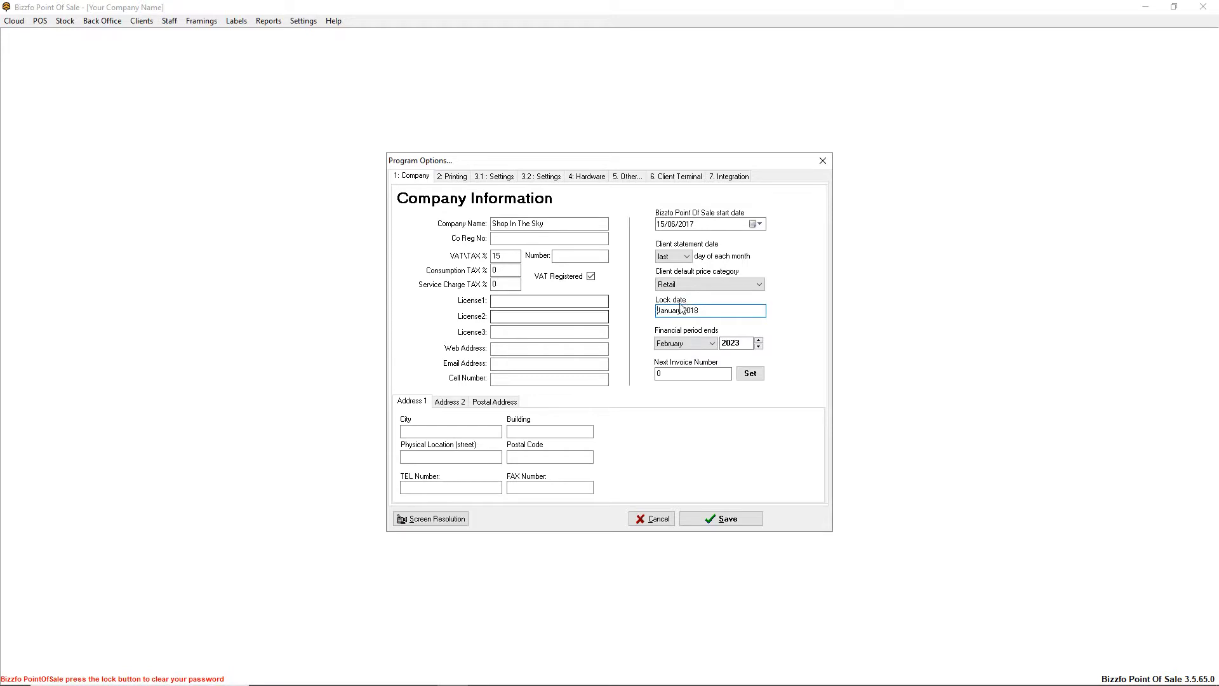
{"action": "left_click", "coordinate": [716, 312]}
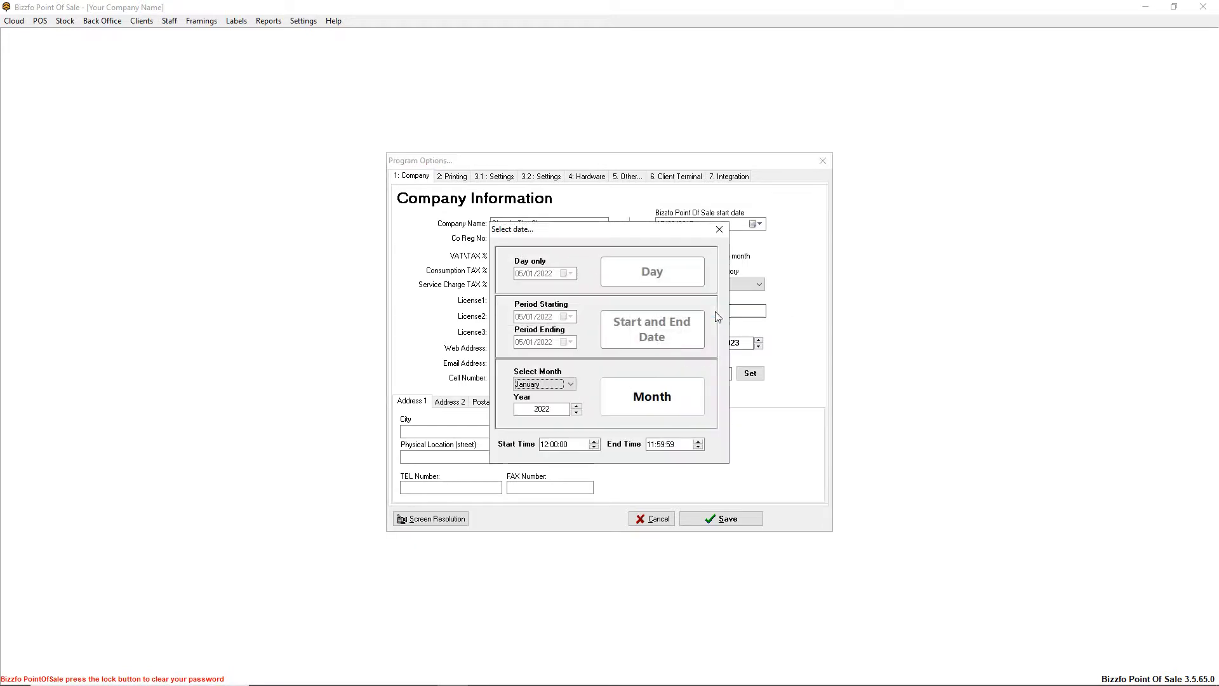
{"action": "left_click", "coordinate": [719, 228]}
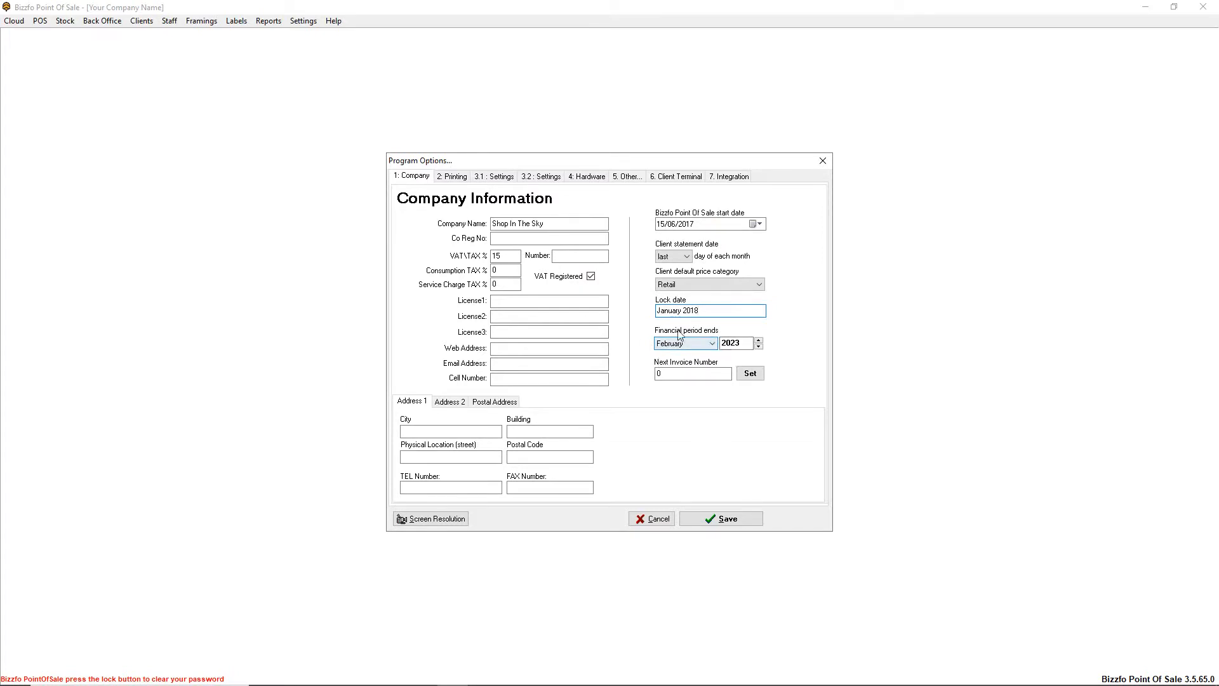
Set the financial period end month to March and the next invoice number to 1000.
{"action": "left_click", "coordinate": [712, 343]}
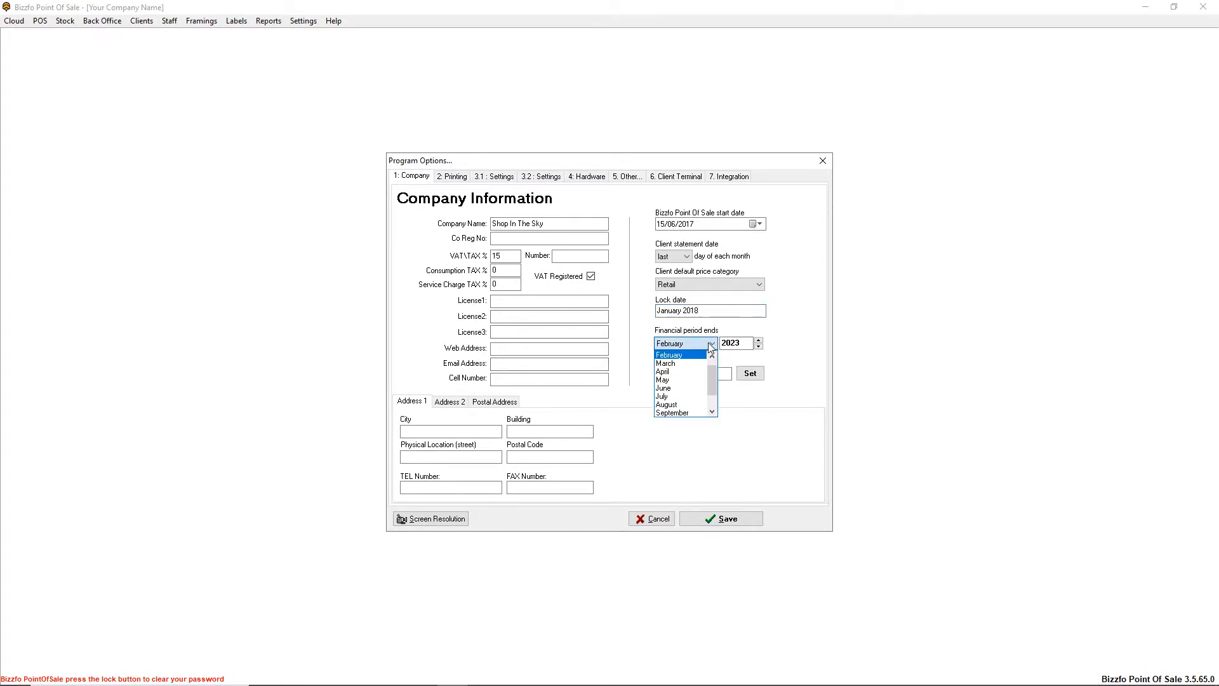
{"action": "left_click", "coordinate": [674, 366]}
{"action": "key", "text": "Tab"}
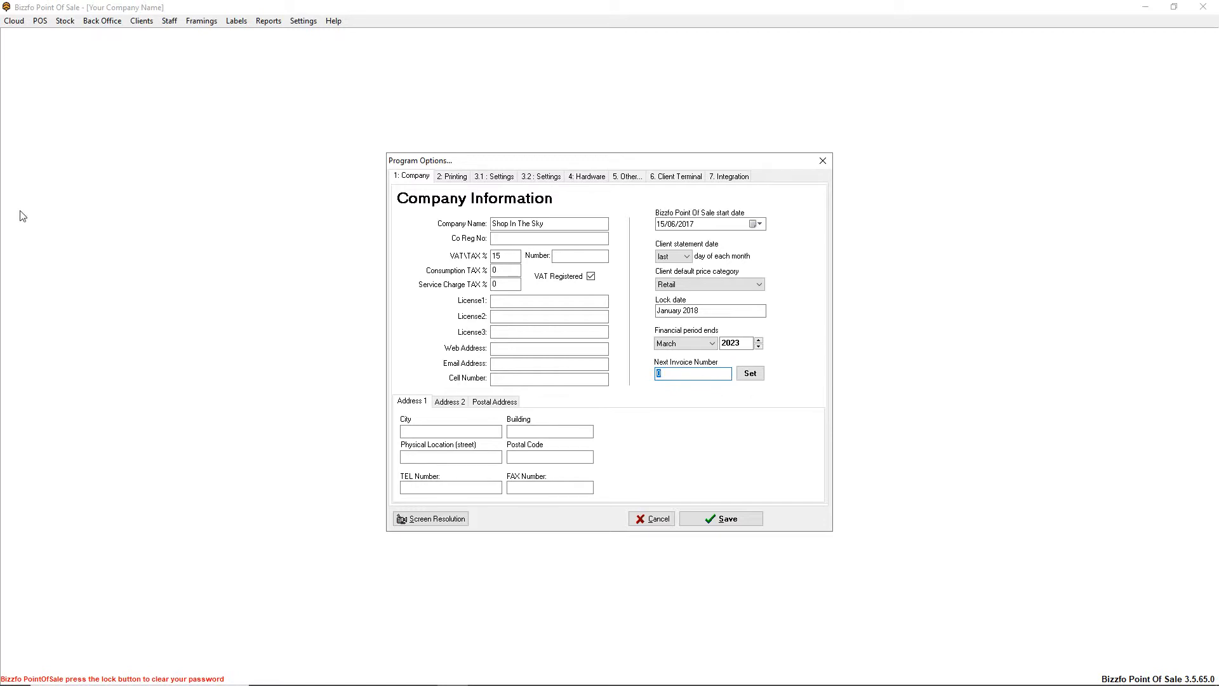
{"action": "left_click", "coordinate": [750, 374]}
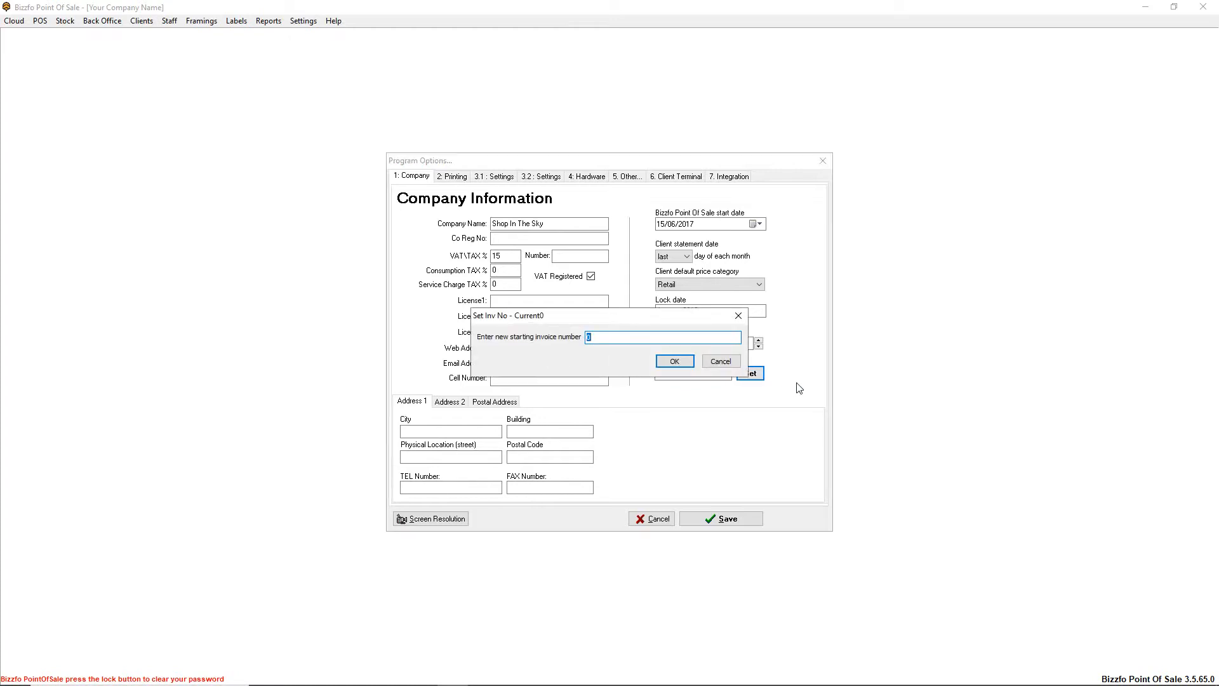
{"action": "type", "text": "1000"}
{"action": "left_click", "coordinate": [675, 359]}
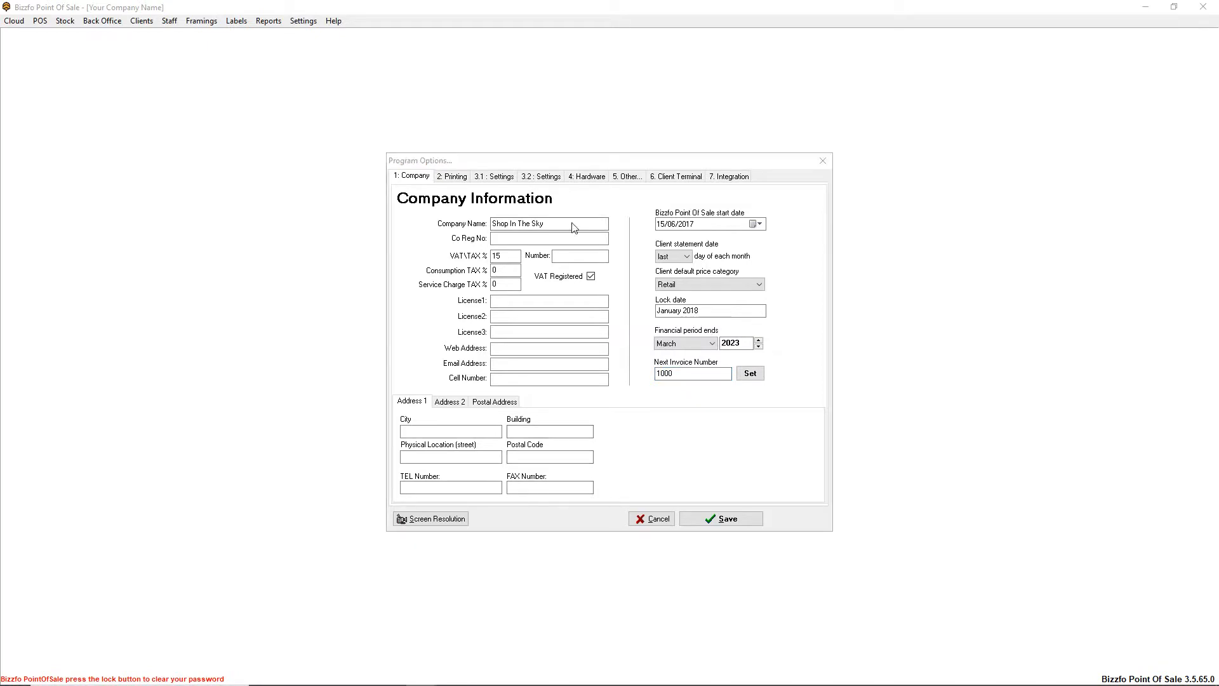
Open the printing options and examine the receipt setup choices, printer port and receipt layout fields.
{"action": "left_click", "coordinate": [452, 177]}
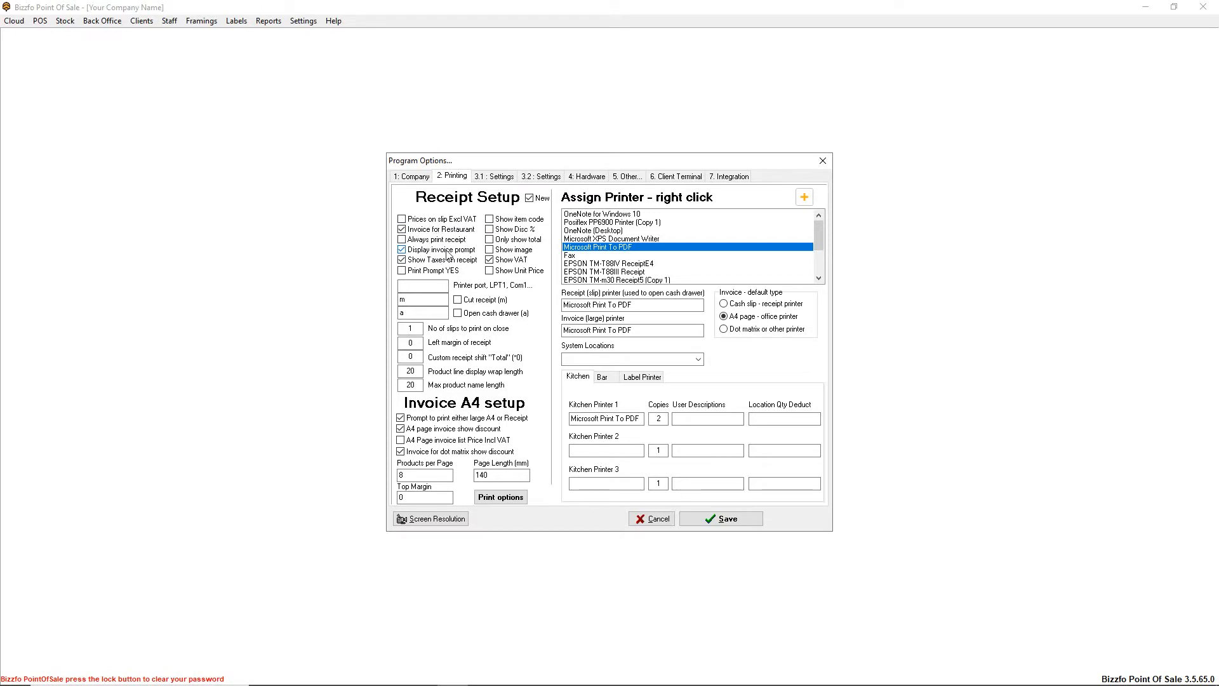
{"action": "left_click", "coordinate": [447, 253]}
{"action": "left_click", "coordinate": [446, 261]}
{"action": "left_click", "coordinate": [437, 291]}
{"action": "key", "text": "Tab"}
{"action": "key", "text": "Tab"}
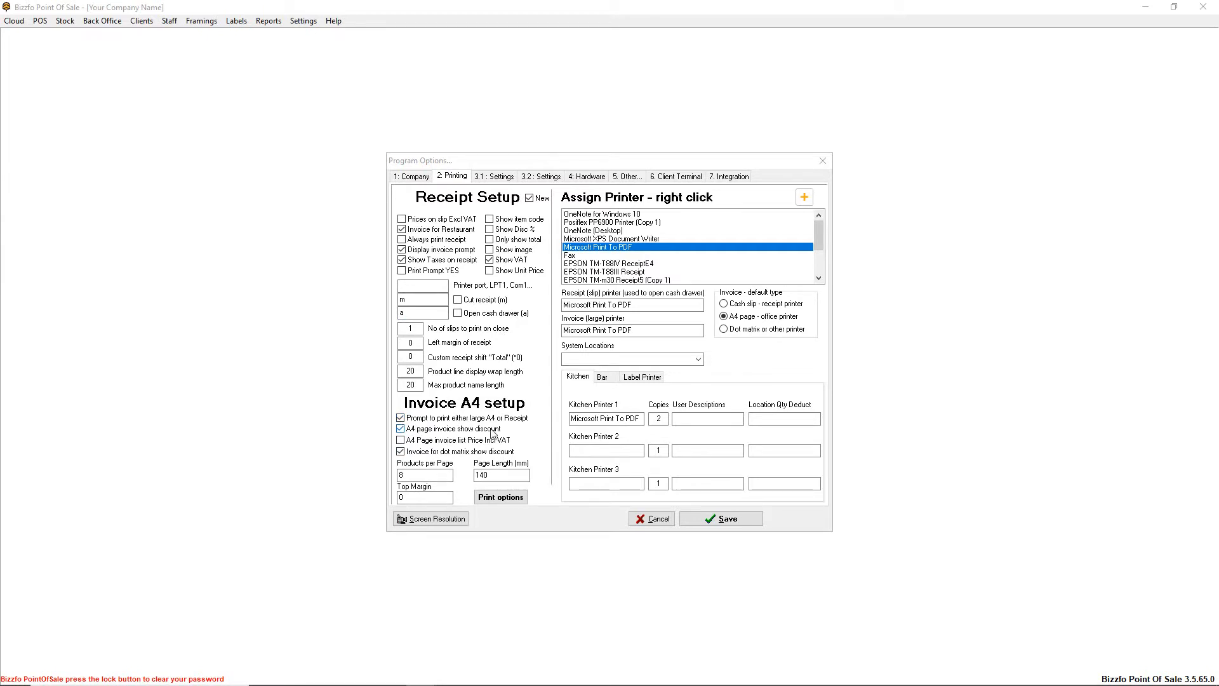
Toggle the option to list A4 invoice prices including VAT on and back off.
{"action": "left_click", "coordinate": [473, 441]}
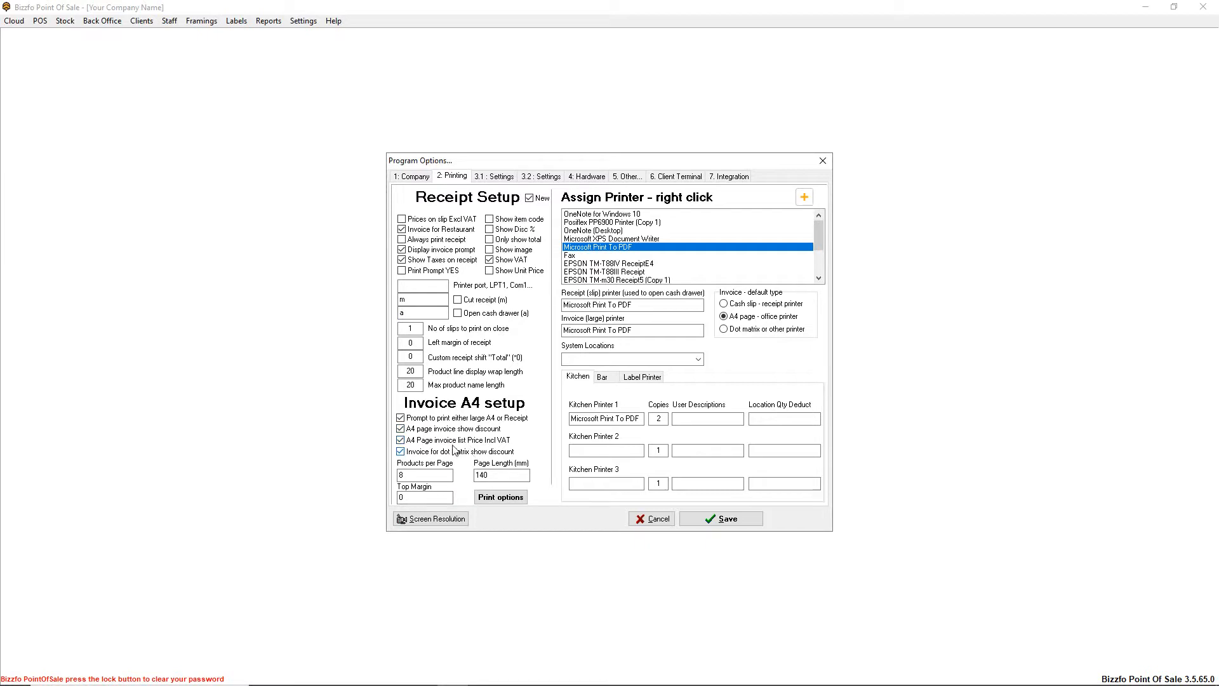
{"action": "left_click", "coordinate": [495, 443]}
{"action": "left_click", "coordinate": [494, 445]}
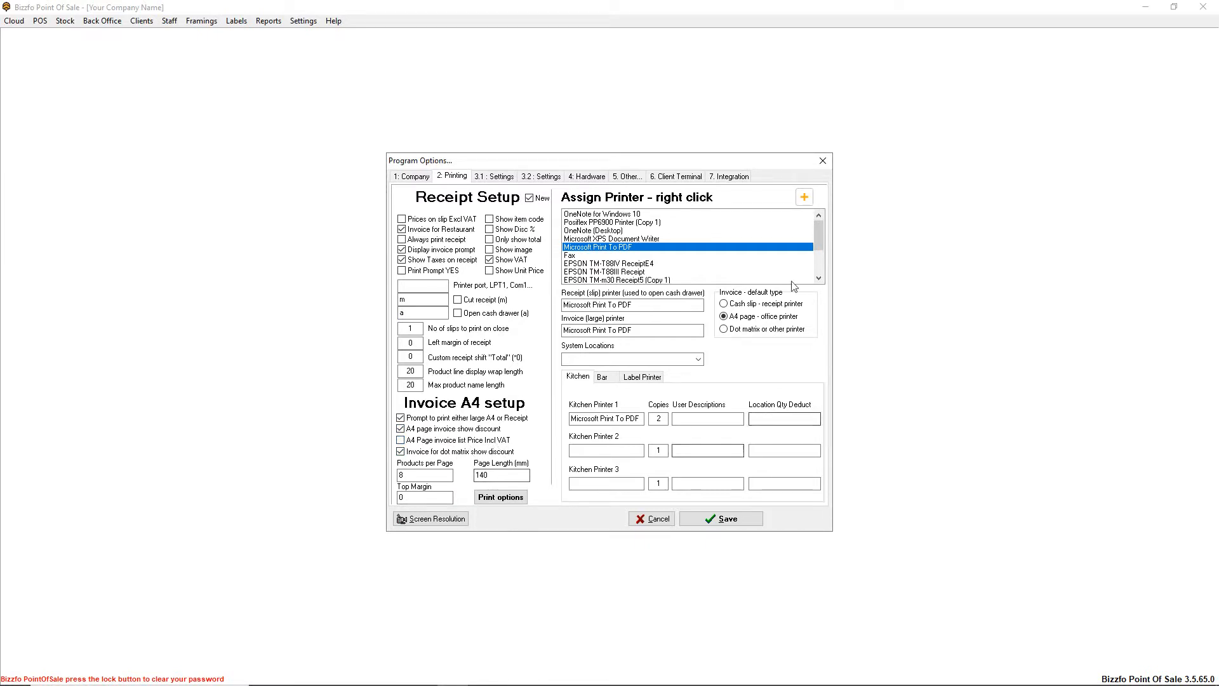
Select Microsoft XPS Document Writer among the available printers and examine the printer roles it can be assigned to.
{"action": "left_click", "coordinate": [611, 223]}
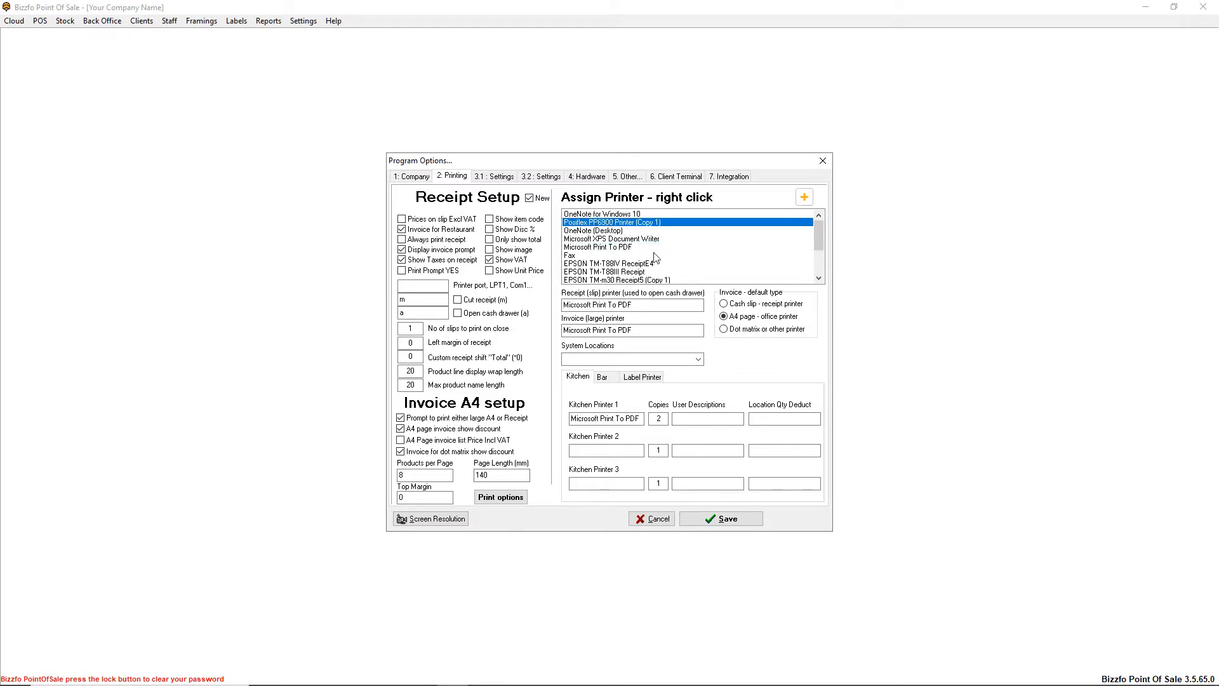
{"action": "left_click", "coordinate": [605, 239]}
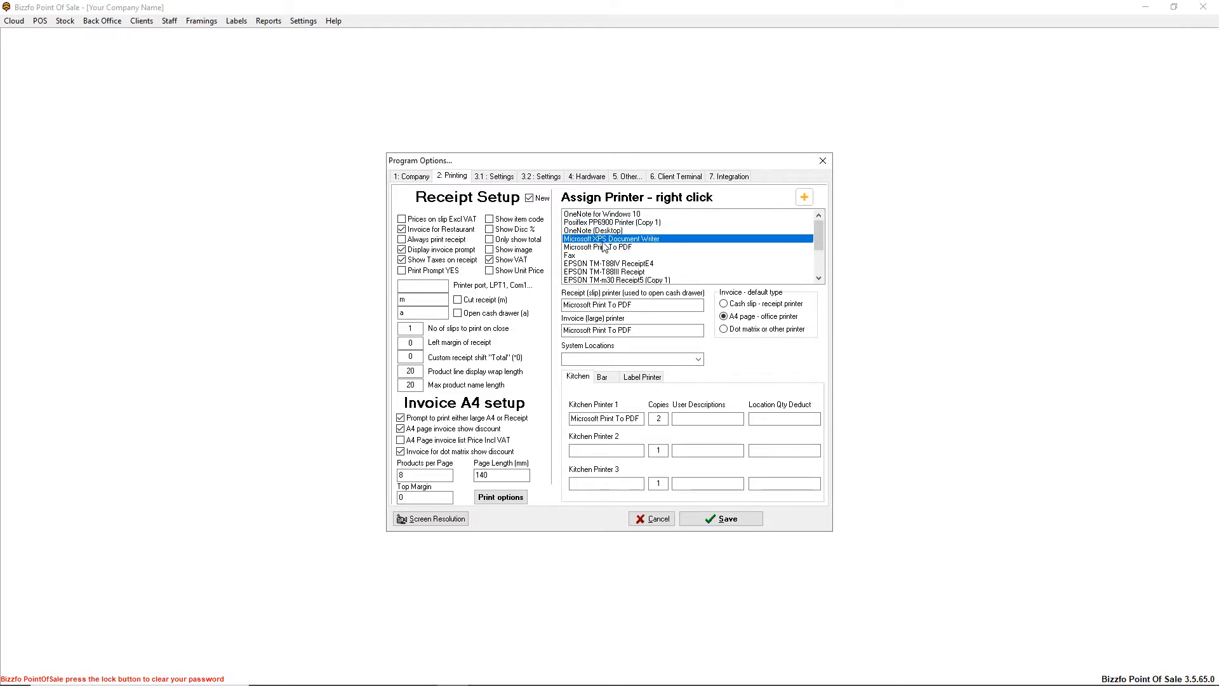
{"action": "left_click", "coordinate": [804, 197]}
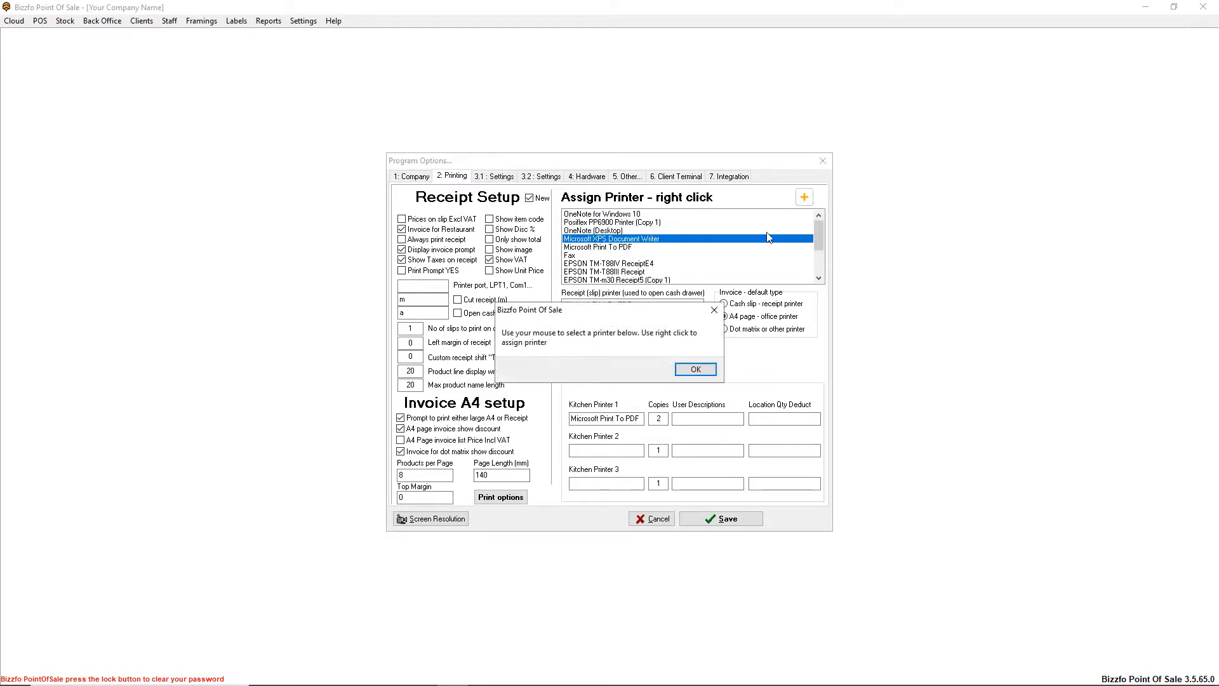
{"action": "left_click", "coordinate": [696, 369]}
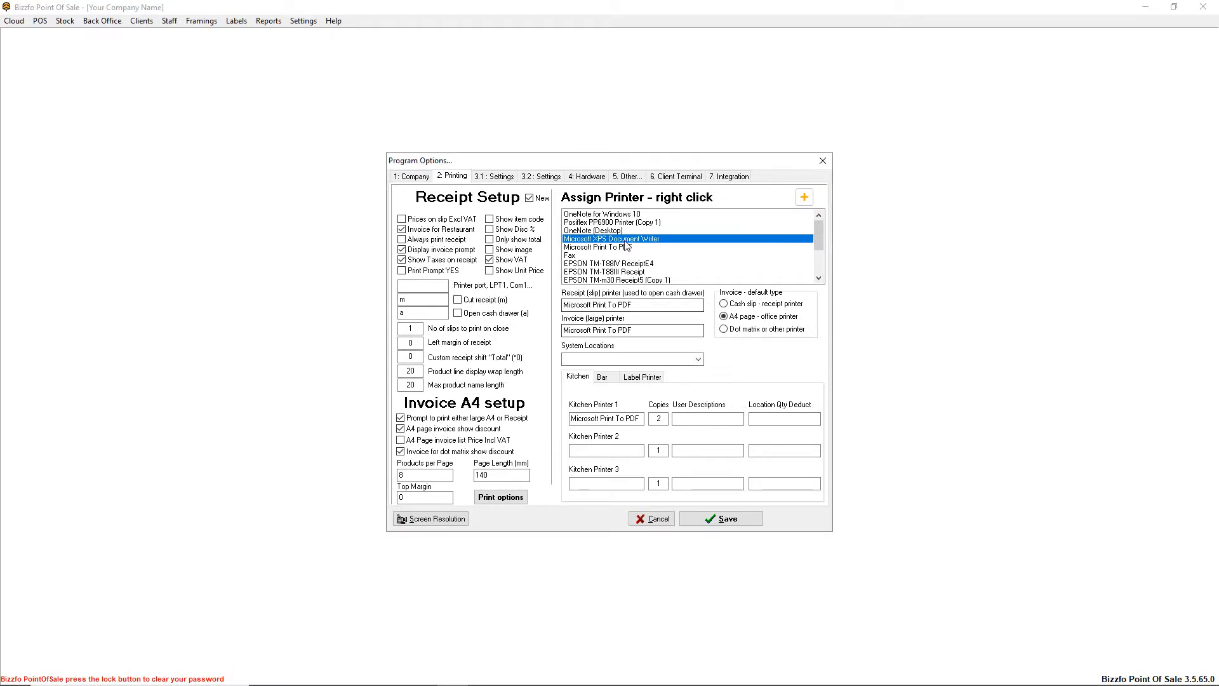
{"action": "right_click", "coordinate": [626, 241]}
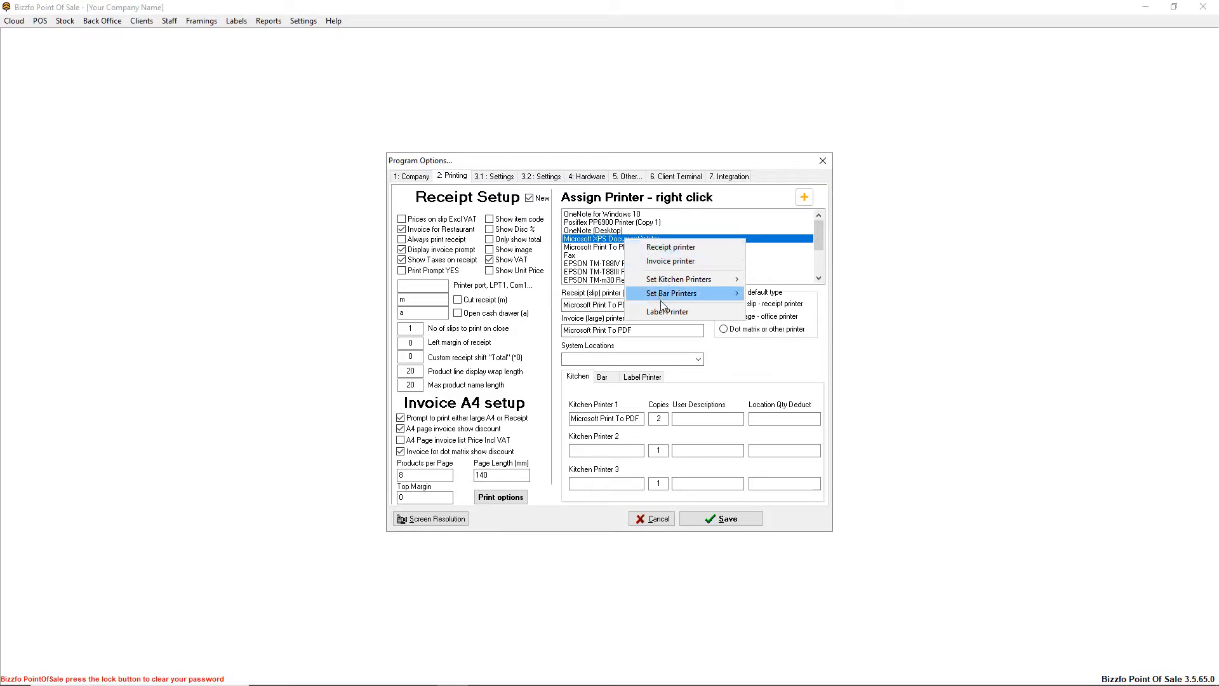
{"action": "left_click", "coordinate": [610, 240]}
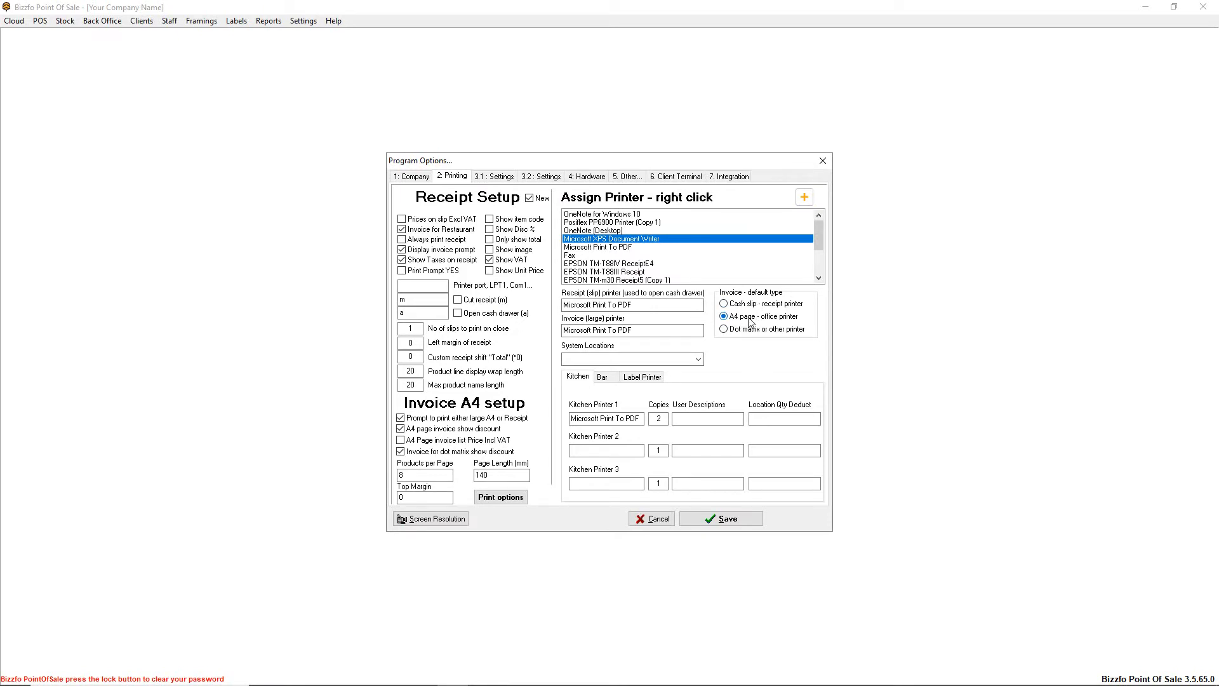
Set the default invoice type to cash slip on the receipt printer and select the receipt printer's name.
{"action": "left_click", "coordinate": [762, 305]}
{"action": "left_click", "coordinate": [652, 303]}
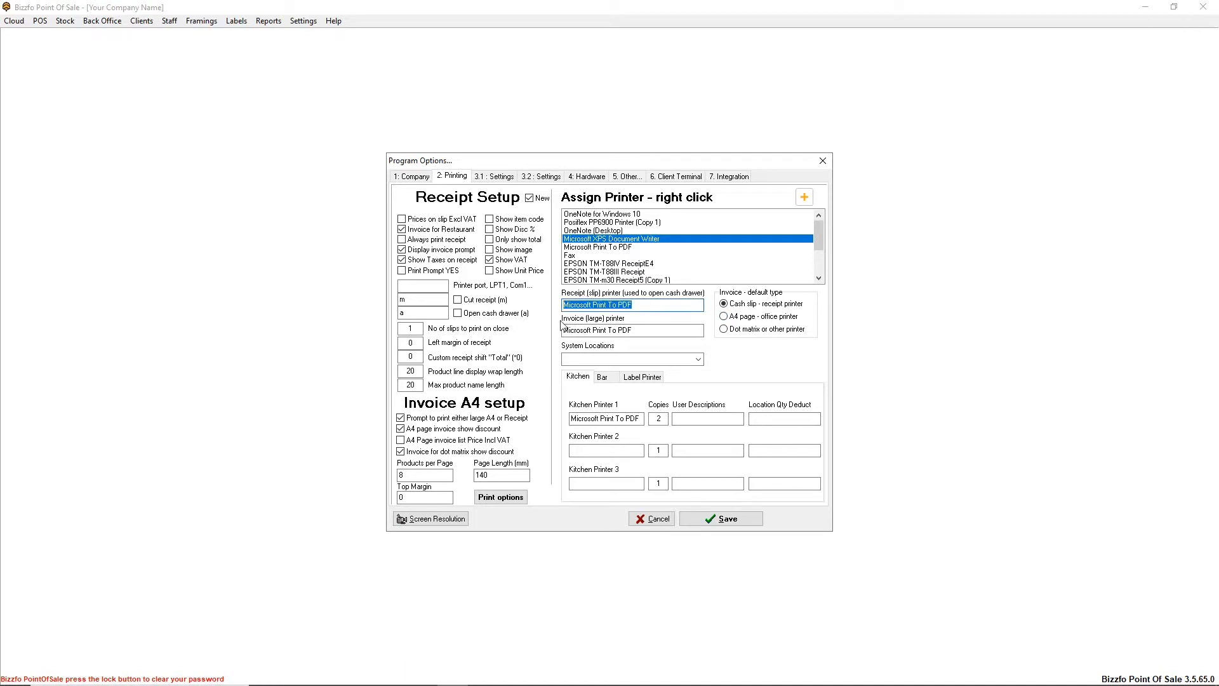
Assign the Posiflex PP6900 Printer (Copy 1) as the receipt (slip) printer.
{"action": "left_click", "coordinate": [580, 224]}
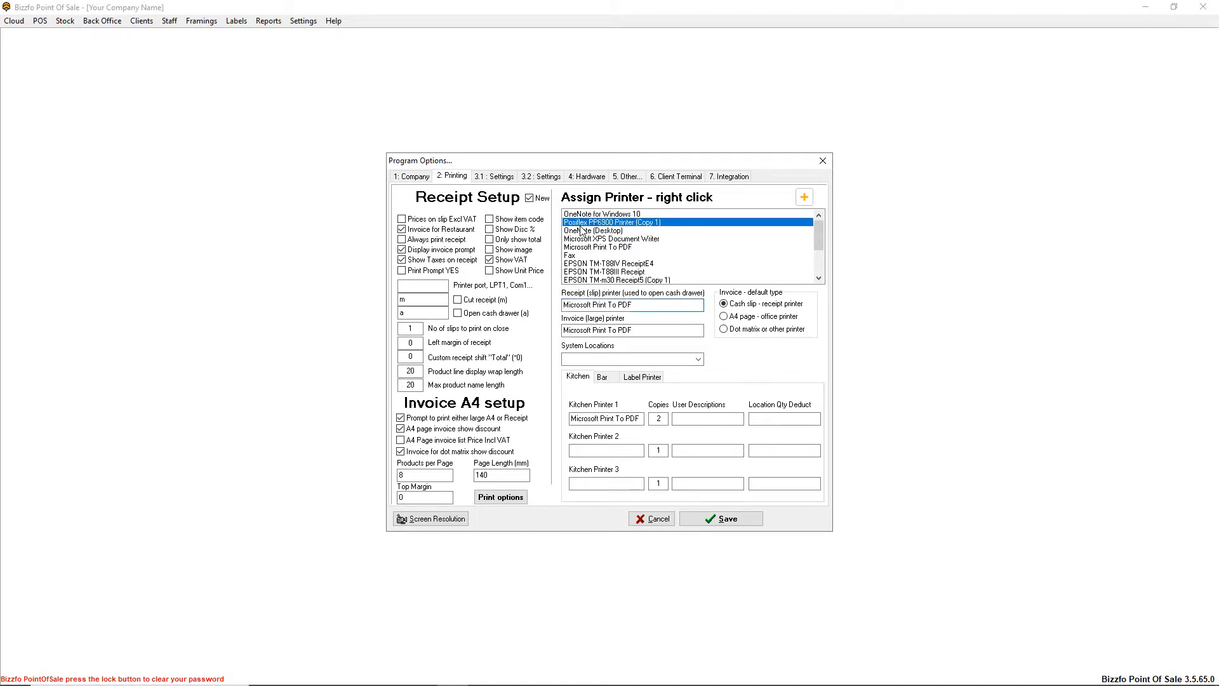
{"action": "right_click", "coordinate": [580, 229]}
{"action": "left_click", "coordinate": [593, 233]}
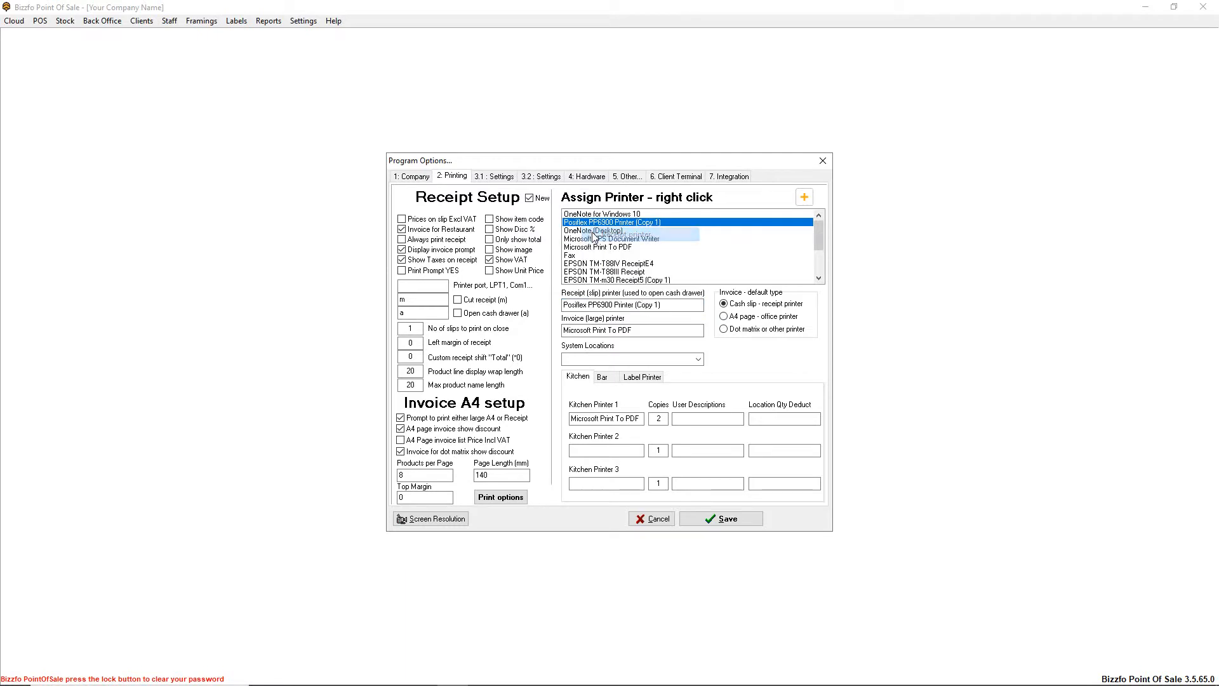
{"action": "left_click", "coordinate": [683, 306]}
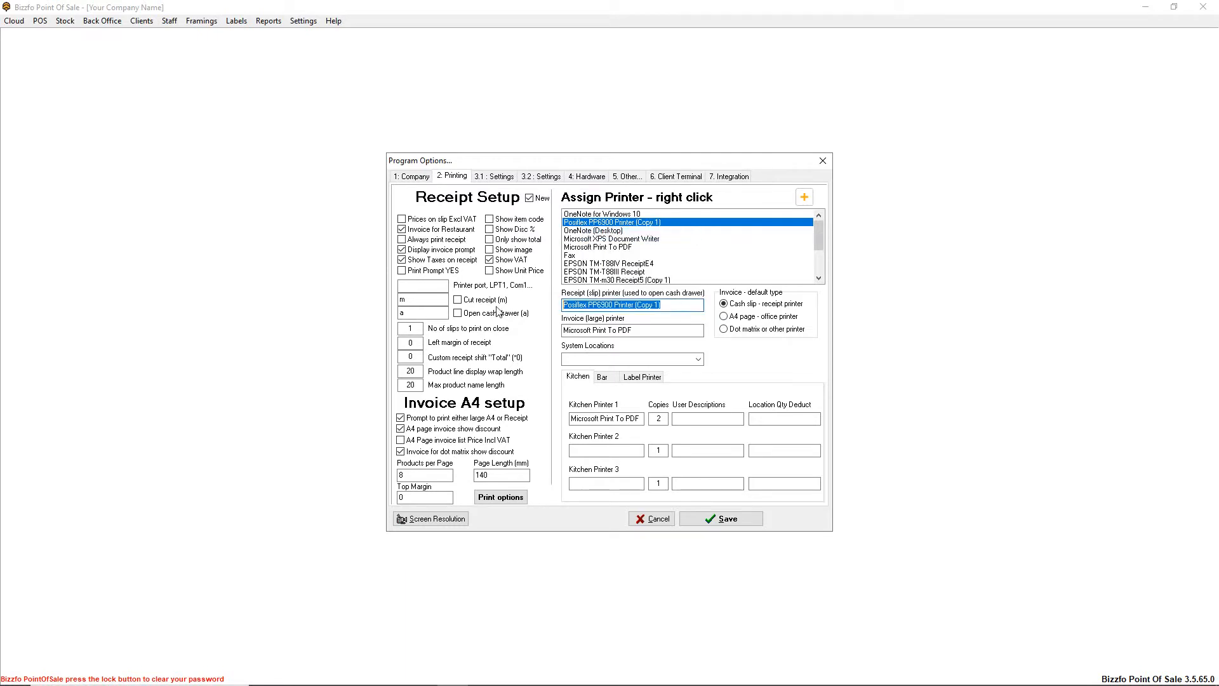
Assign Microsoft Print To PDF as the large invoice printer.
{"action": "right_click", "coordinate": [595, 263]}
{"action": "left_click", "coordinate": [582, 249]}
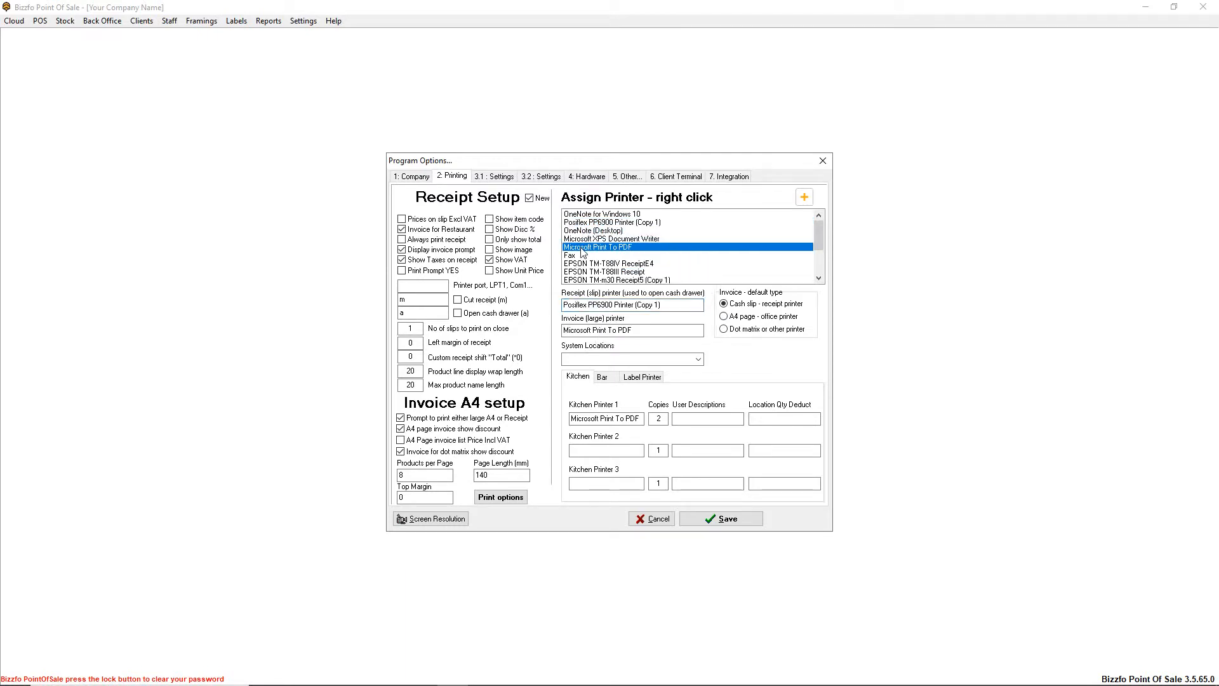
{"action": "right_click", "coordinate": [582, 252]}
{"action": "left_click", "coordinate": [617, 271]}
{"action": "left_click", "coordinate": [663, 334]}
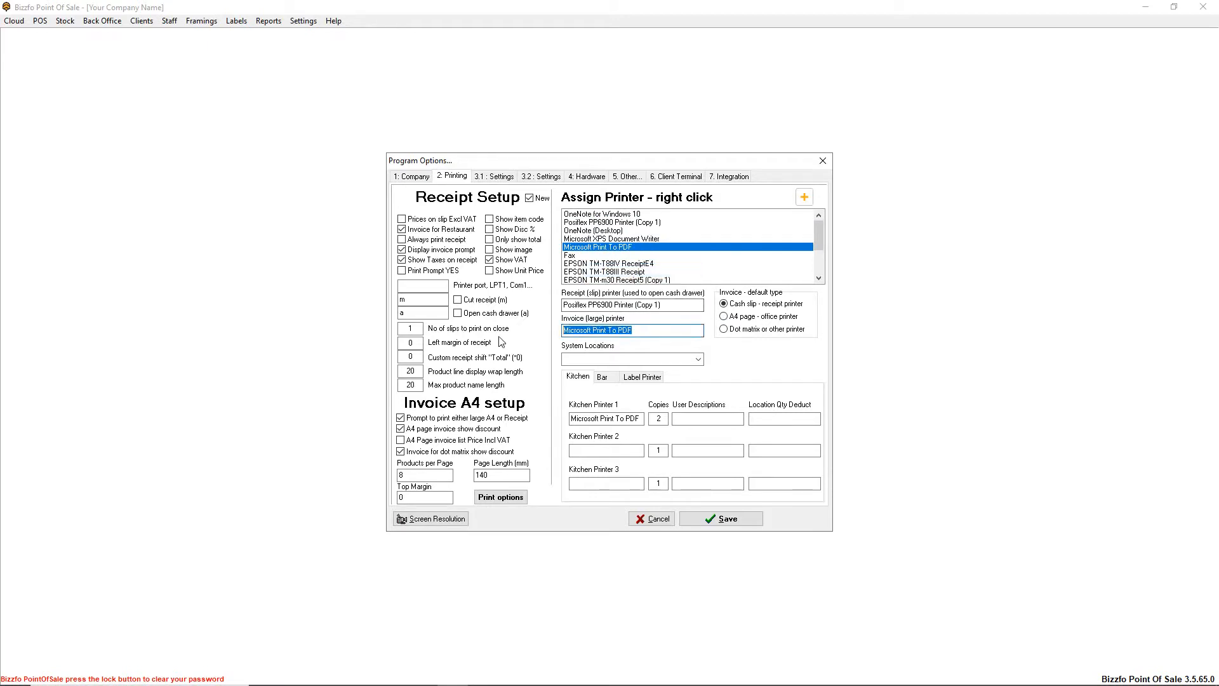
Examine the bar, label and kitchen printer assignments, including the number of copies for Kitchen Printer 1.
{"action": "left_click", "coordinate": [601, 378]}
{"action": "left_click", "coordinate": [581, 379]}
{"action": "left_click", "coordinate": [638, 378]}
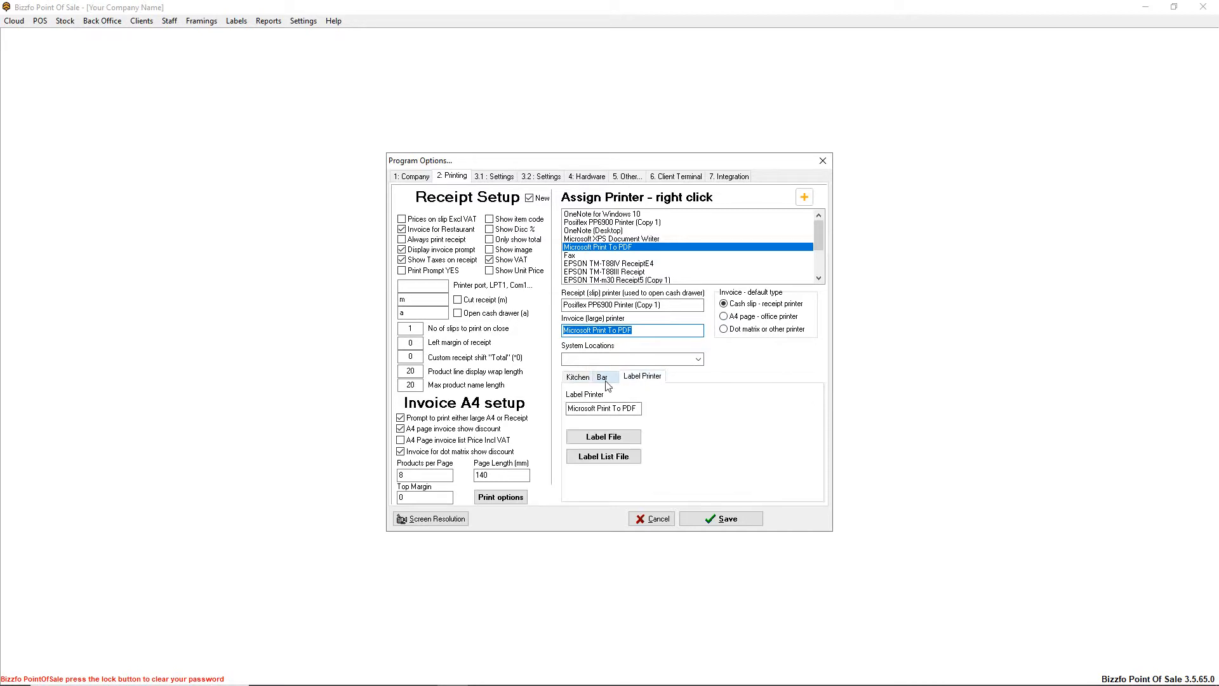
{"action": "left_click", "coordinate": [606, 380]}
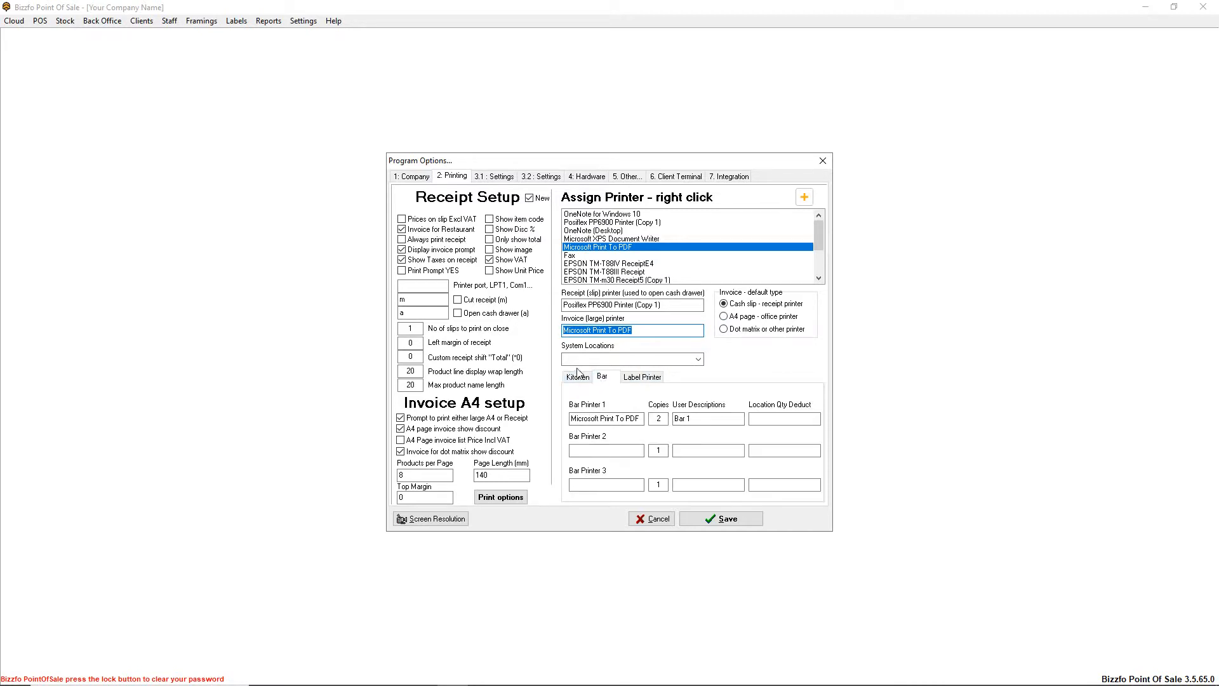
{"action": "left_click", "coordinate": [584, 379]}
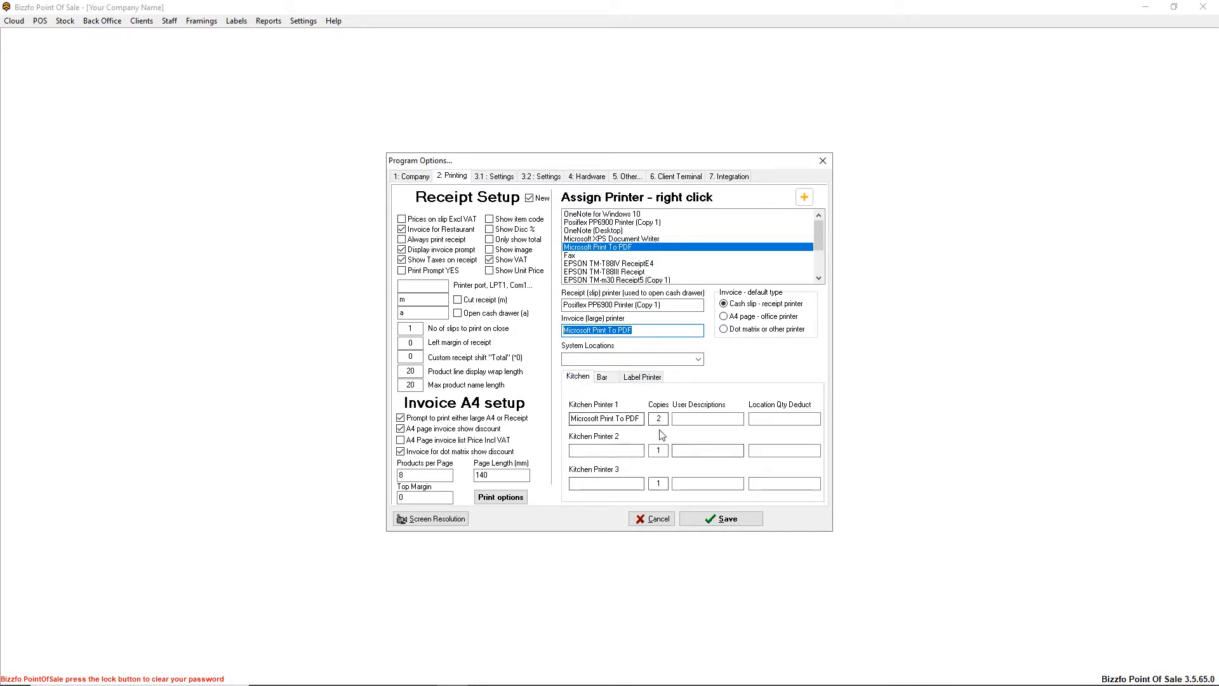
{"action": "left_click", "coordinate": [659, 420]}
{"action": "double_click", "coordinate": [659, 419]}
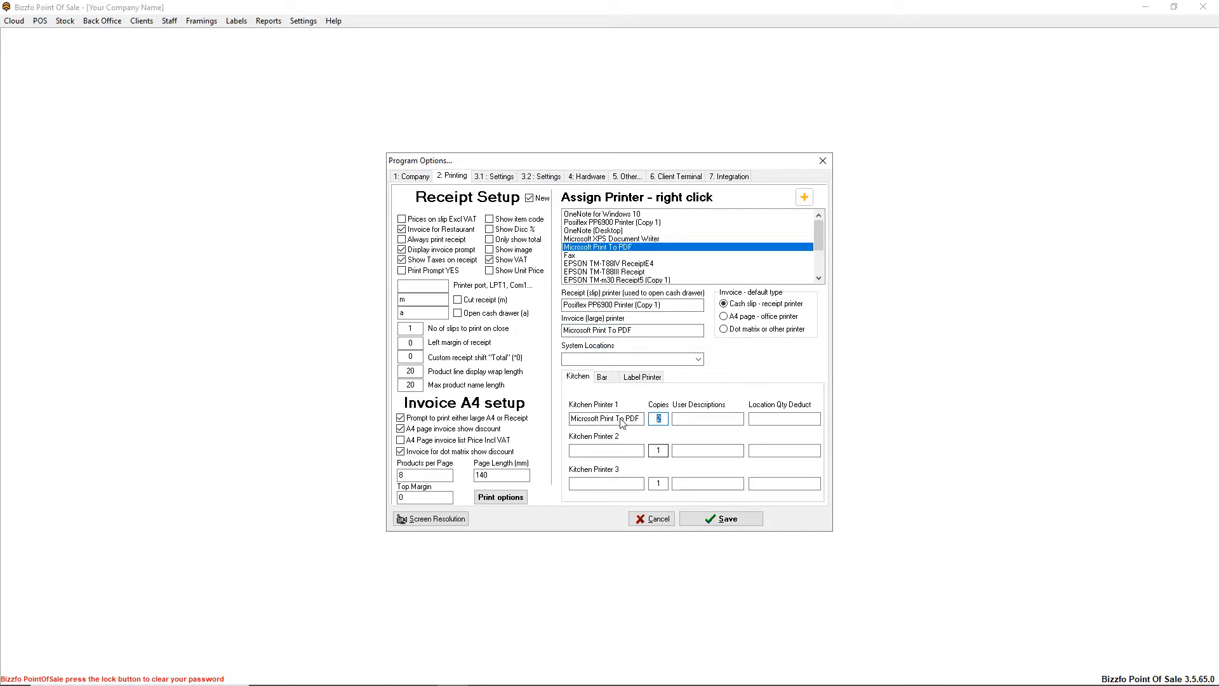
{"action": "left_click", "coordinate": [611, 379]}
{"action": "left_click", "coordinate": [589, 380]}
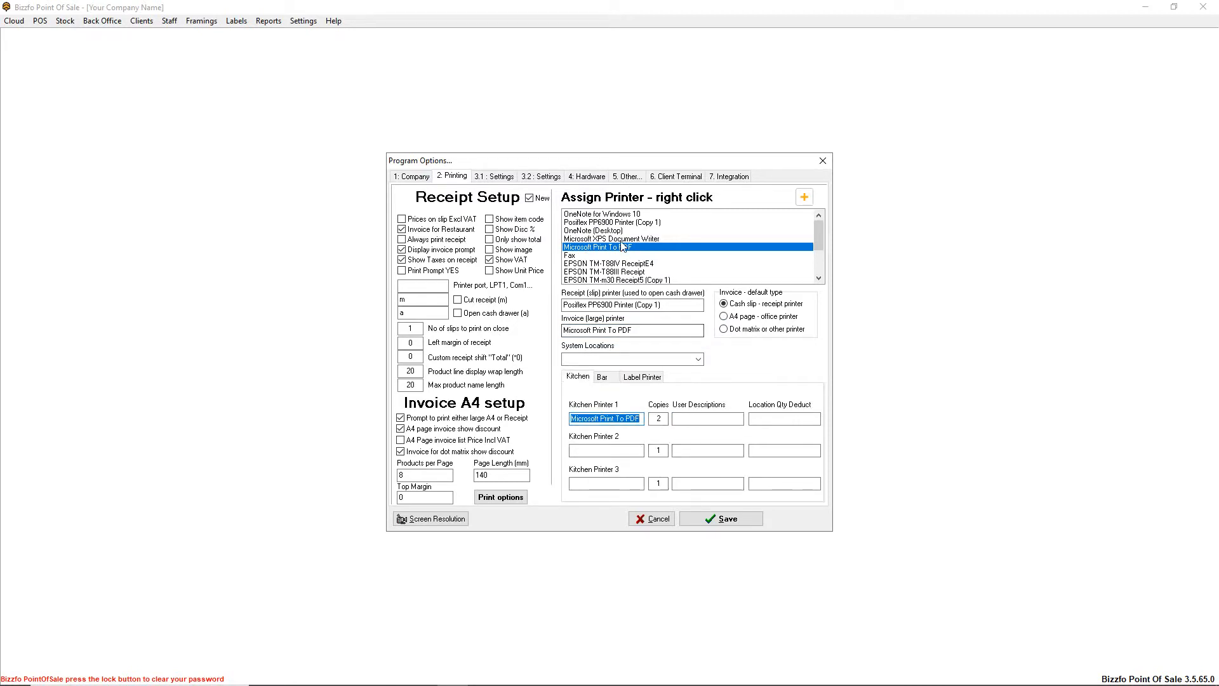
Open the cash register settings and turn off Allow multiple instances.
{"action": "left_click", "coordinate": [494, 176]}
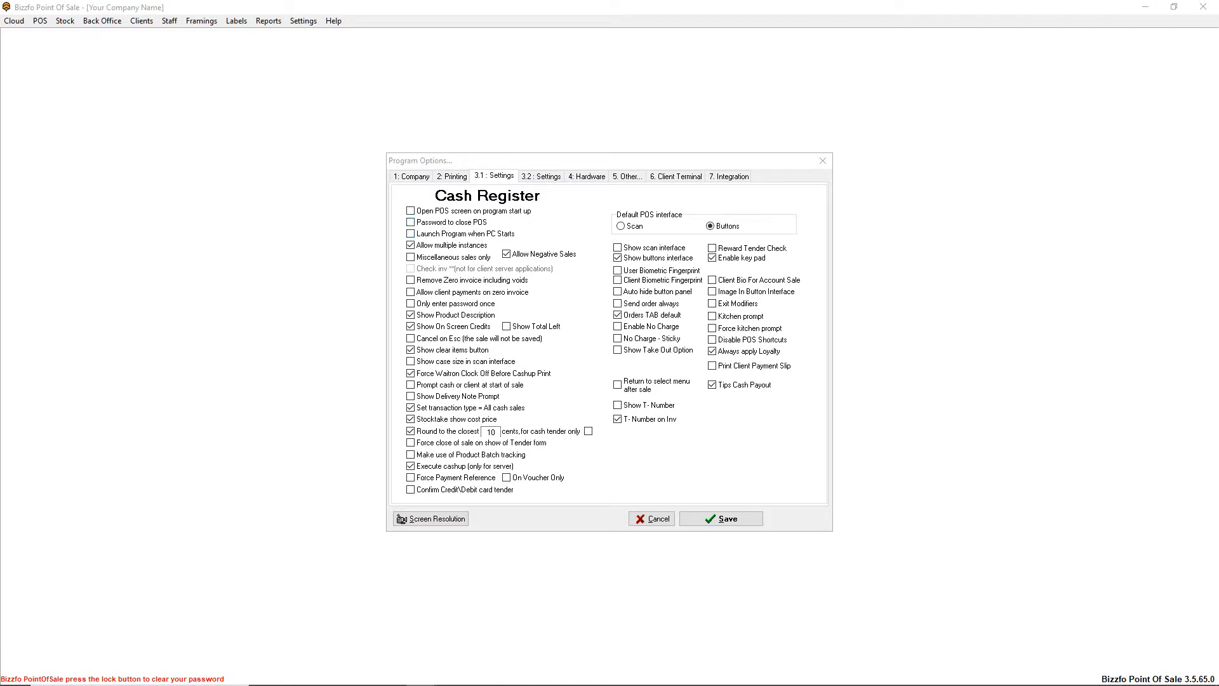
{"action": "left_click", "coordinate": [443, 214]}
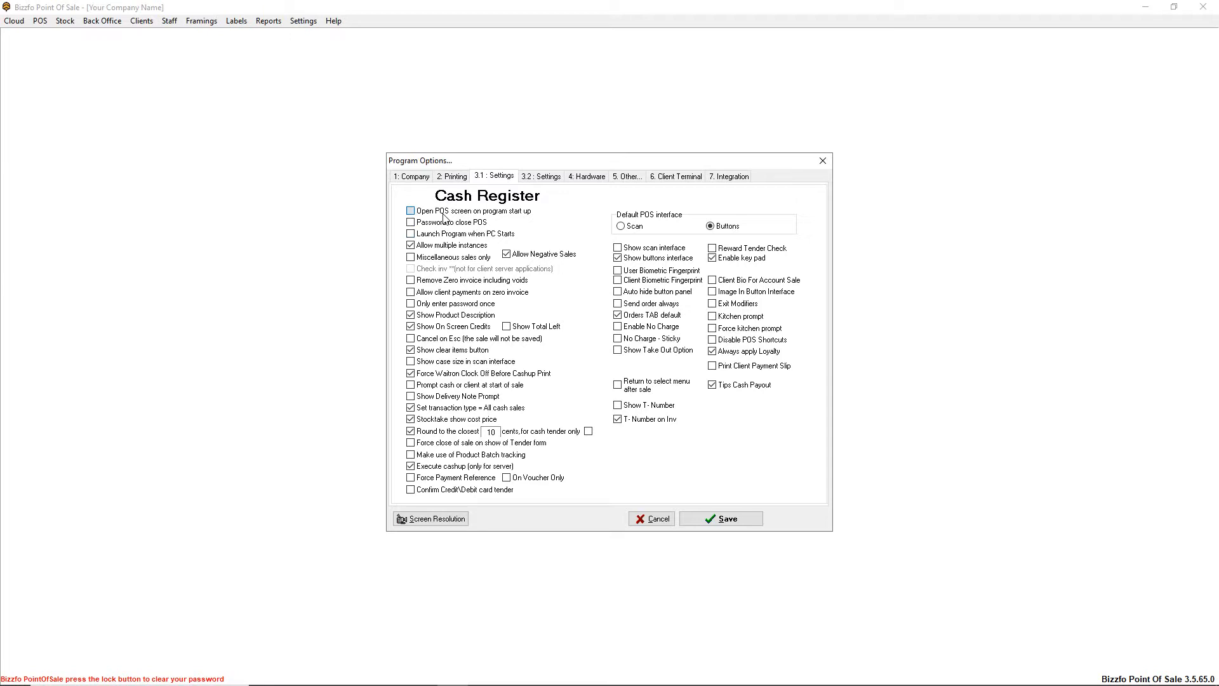
{"action": "left_click", "coordinate": [443, 214]}
{"action": "left_click", "coordinate": [434, 249]}
{"action": "left_click", "coordinate": [442, 260]}
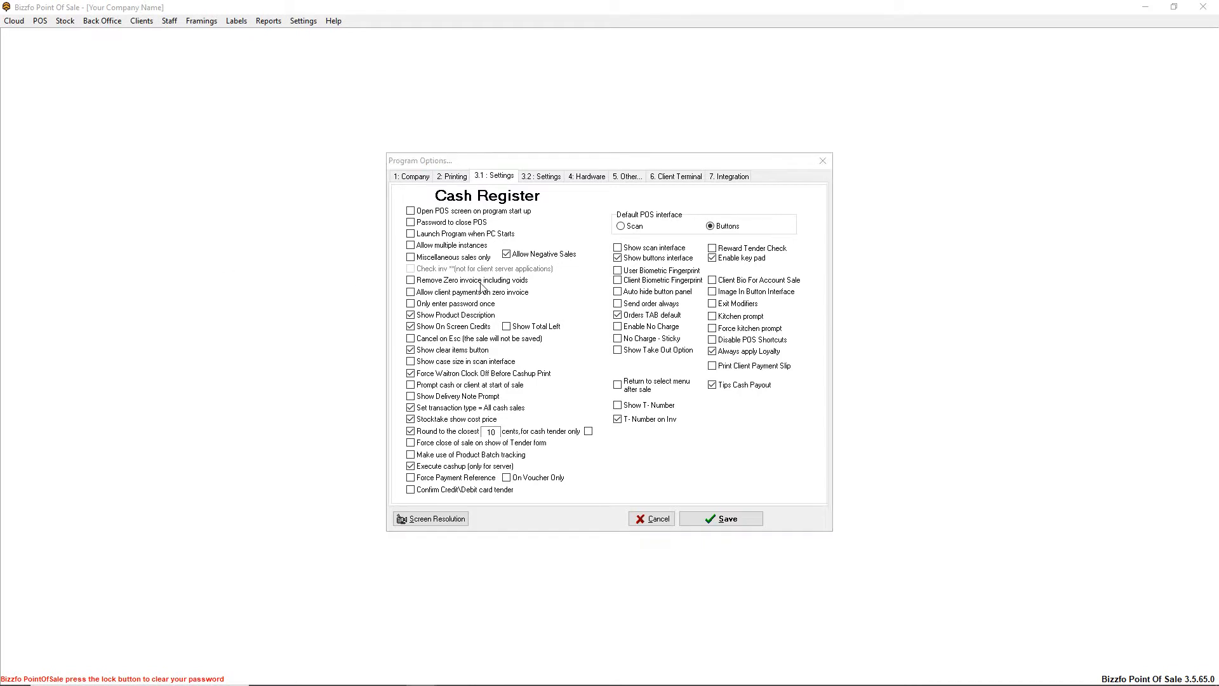
Try out the Only enter password once and Show On Screen Credits options and restore their original states.
{"action": "left_click", "coordinate": [452, 305]}
{"action": "left_click", "coordinate": [450, 308]}
{"action": "left_click", "coordinate": [453, 315]}
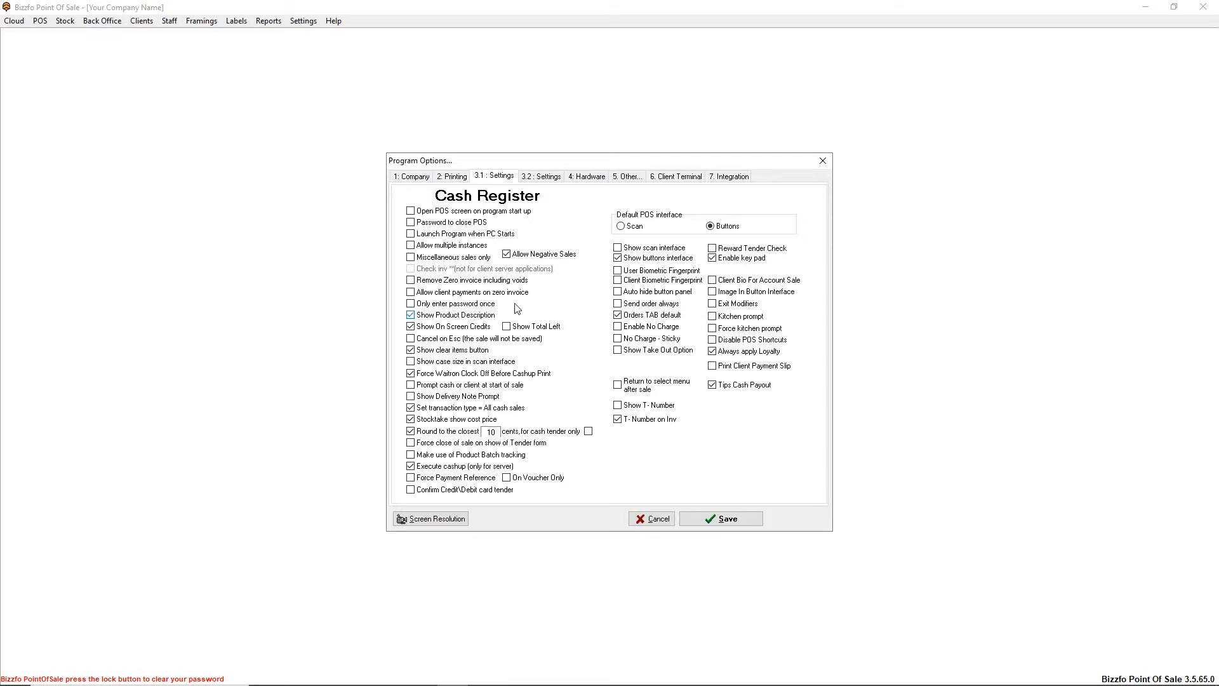
{"action": "left_click", "coordinate": [443, 334]}
{"action": "left_click", "coordinate": [443, 334]}
{"action": "left_click", "coordinate": [443, 334]}
{"action": "left_click", "coordinate": [443, 329]}
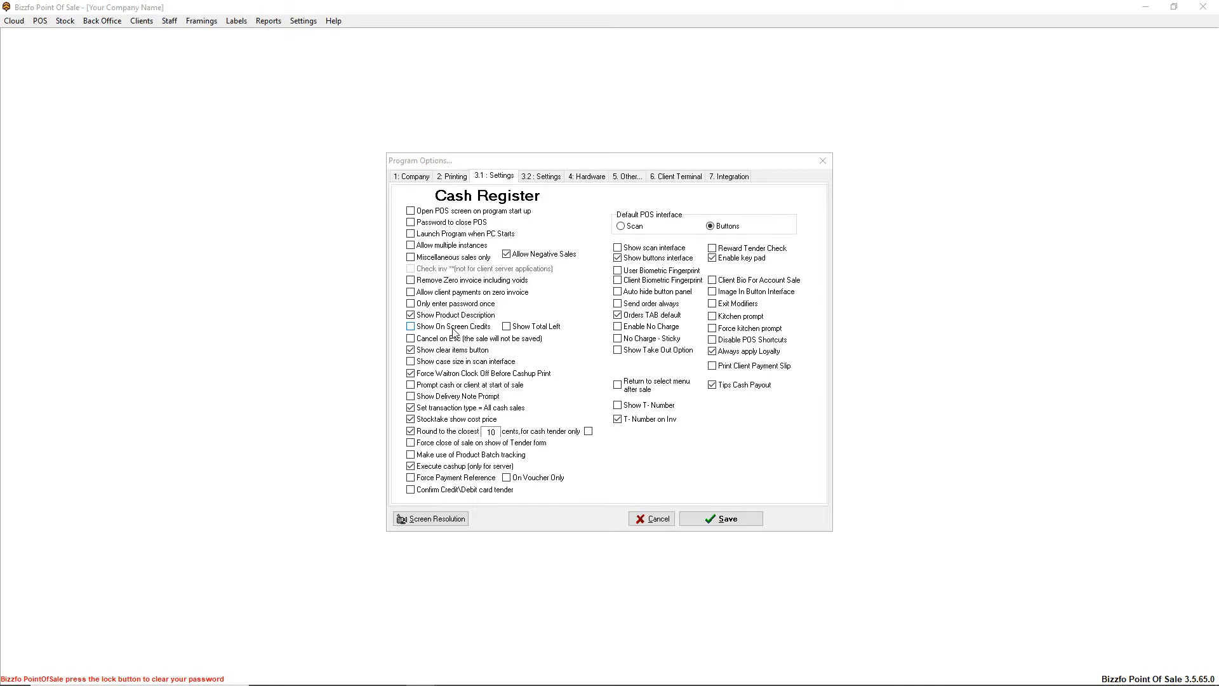
{"action": "left_click", "coordinate": [453, 326]}
Toggle the waitron clock-off, all cash sales and Execute cashup options off and back on, and select the rounding amount in cents.
{"action": "left_click", "coordinate": [471, 375]}
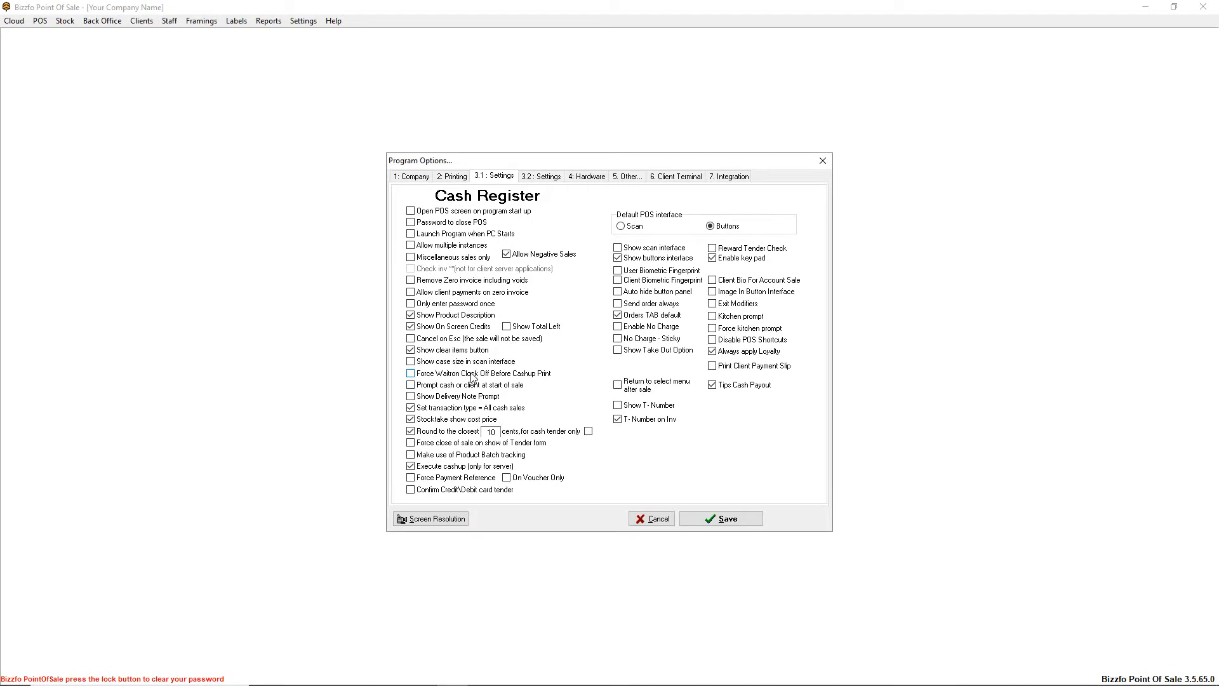
{"action": "left_click", "coordinate": [472, 377]}
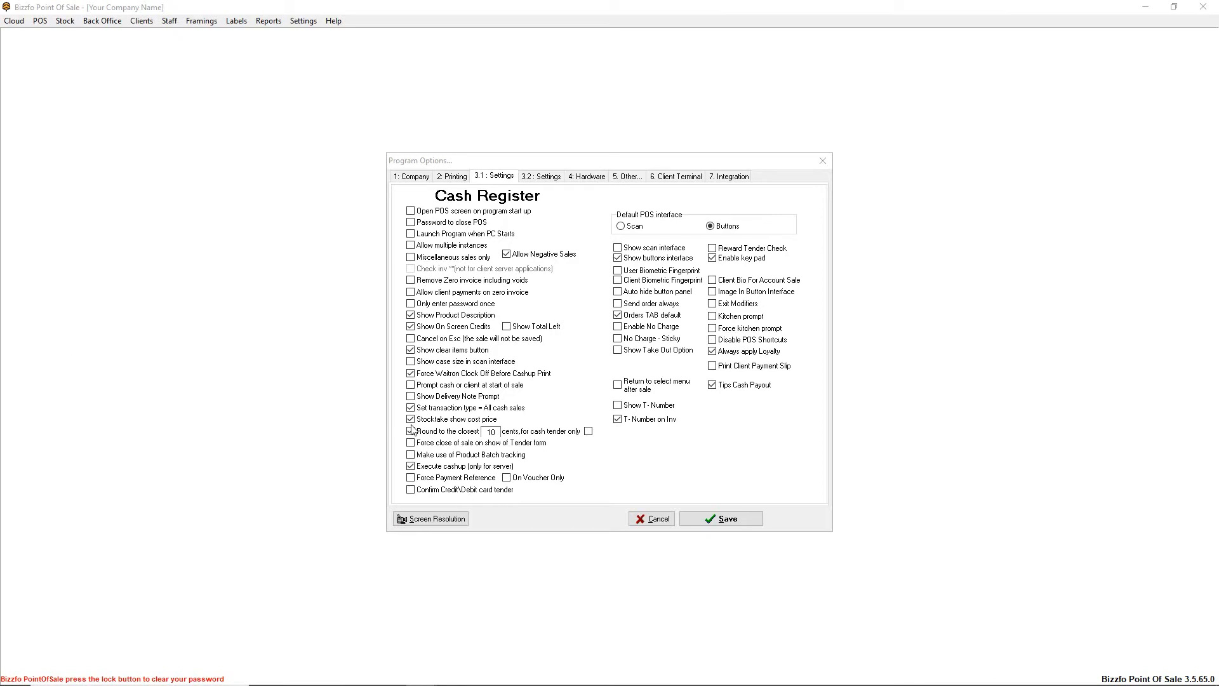
{"action": "left_click", "coordinate": [438, 409]}
{"action": "left_click", "coordinate": [438, 412]}
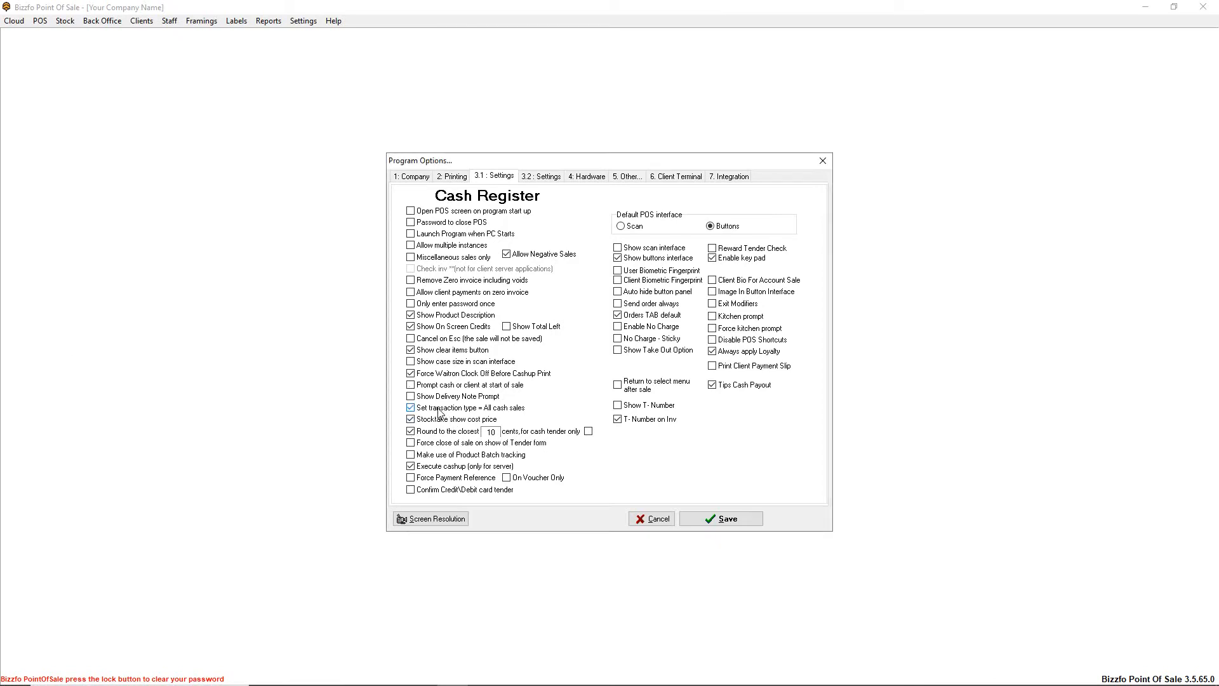
{"action": "left_click", "coordinate": [439, 412]}
{"action": "double_click", "coordinate": [487, 434]}
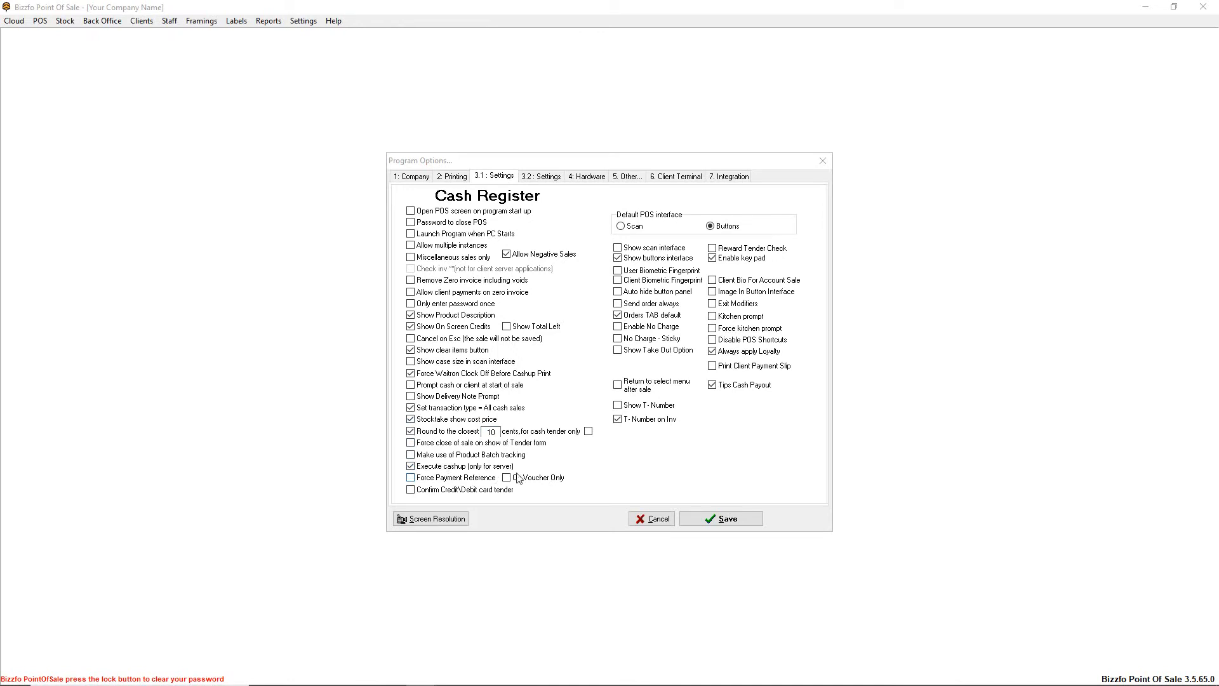
{"action": "left_click", "coordinate": [423, 467]}
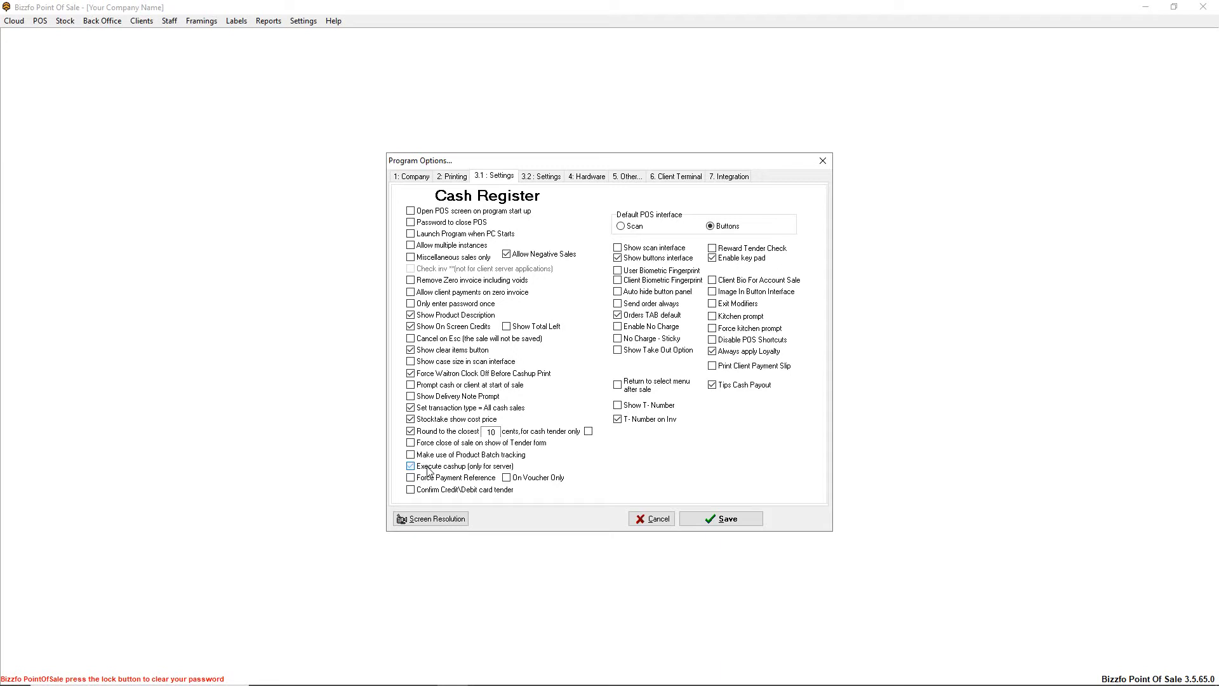
{"action": "left_click", "coordinate": [428, 470]}
Switch the default POS interface to Scan and back to Buttons.
{"action": "left_click", "coordinate": [633, 227]}
{"action": "left_click", "coordinate": [711, 226]}
{"action": "left_click", "coordinate": [728, 227]}
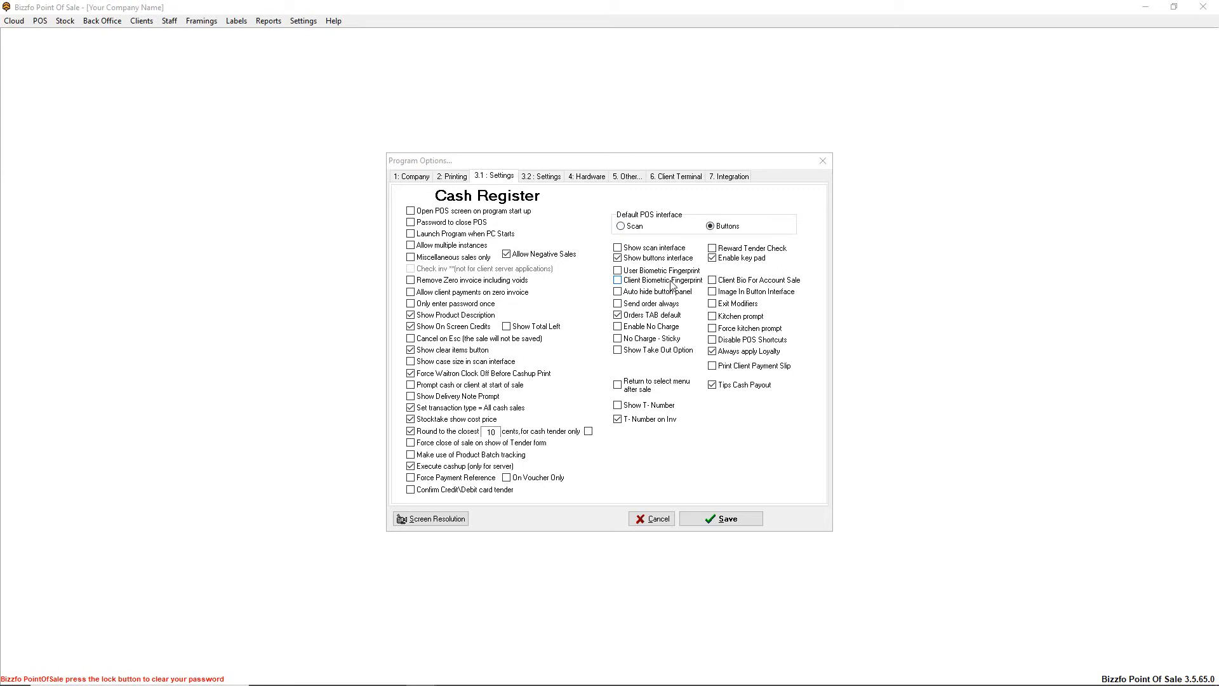
Turn on Send order always and Return to select menu after sale.
{"action": "left_click", "coordinate": [655, 292]}
{"action": "left_click", "coordinate": [652, 386]}
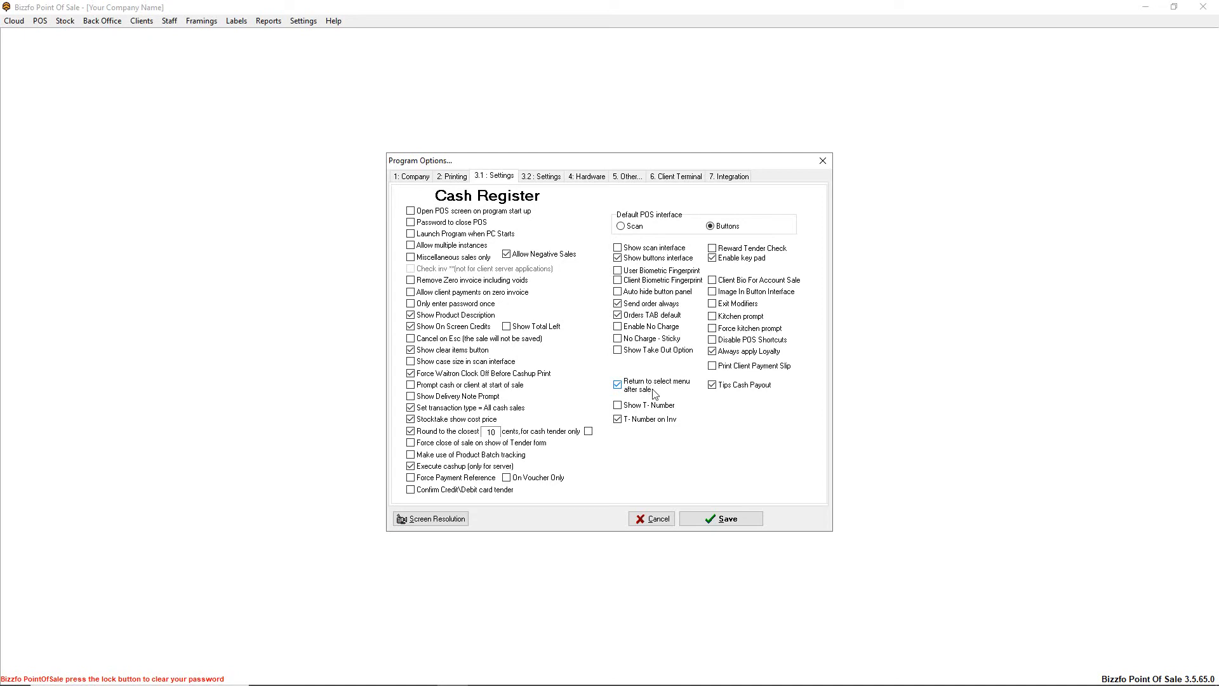
{"action": "left_click", "coordinate": [650, 393]}
Turn on Show T- Number and turn off Tips Cash Payout.
{"action": "left_click", "coordinate": [633, 406]}
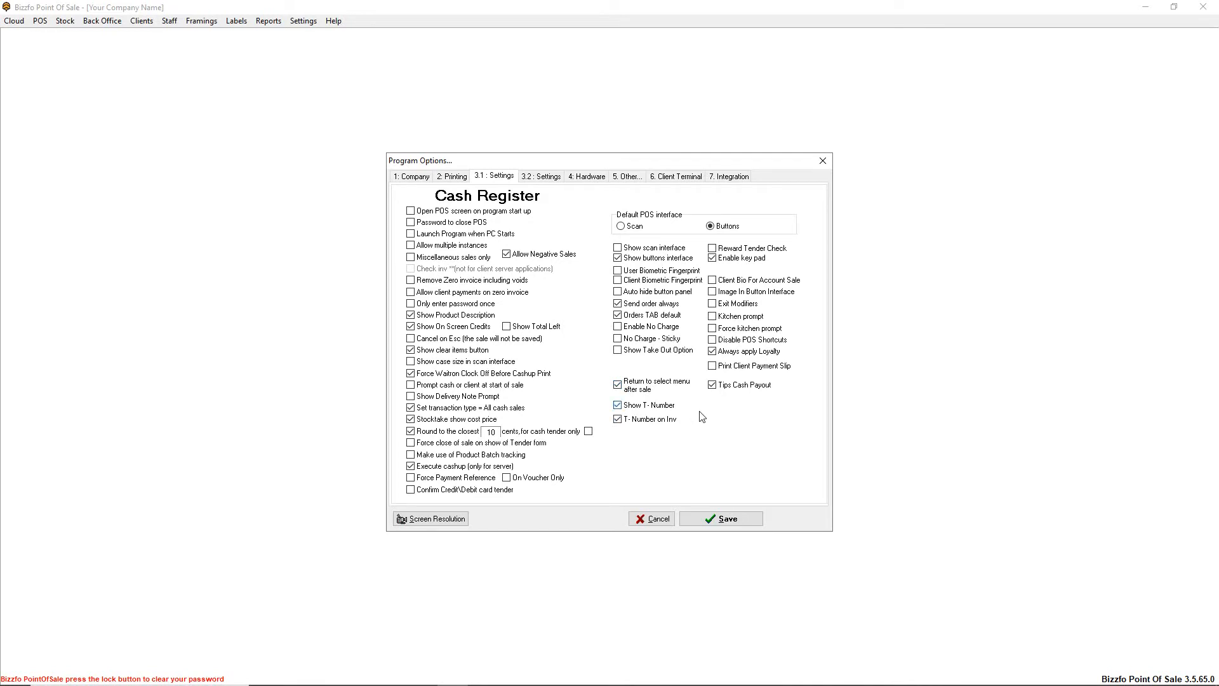
{"action": "left_click", "coordinate": [651, 410]}
{"action": "left_click", "coordinate": [617, 419]}
{"action": "left_click", "coordinate": [642, 406]}
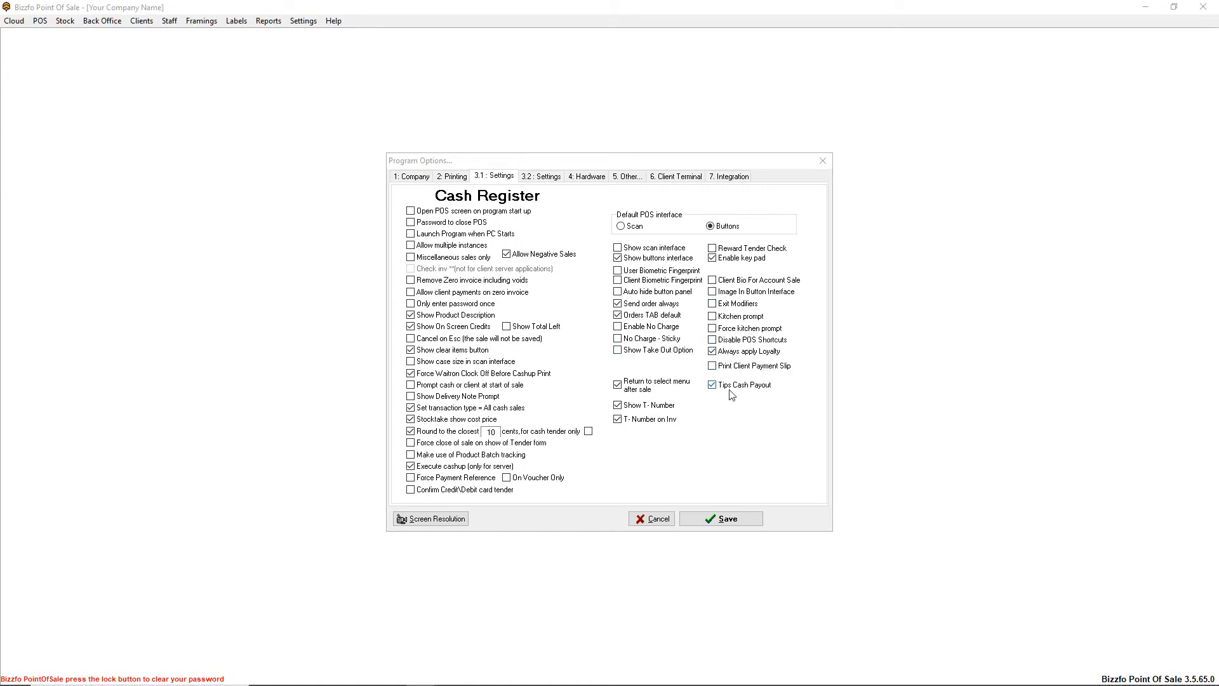
{"action": "left_click", "coordinate": [760, 392]}
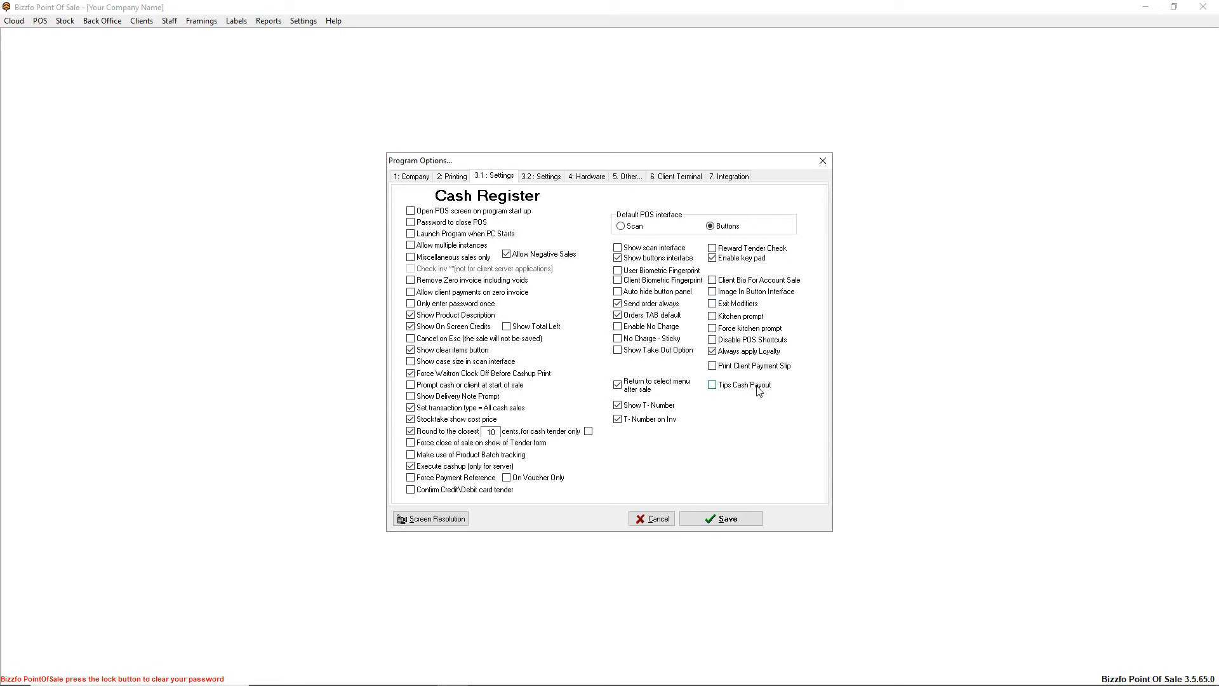
{"action": "left_click", "coordinate": [760, 391]}
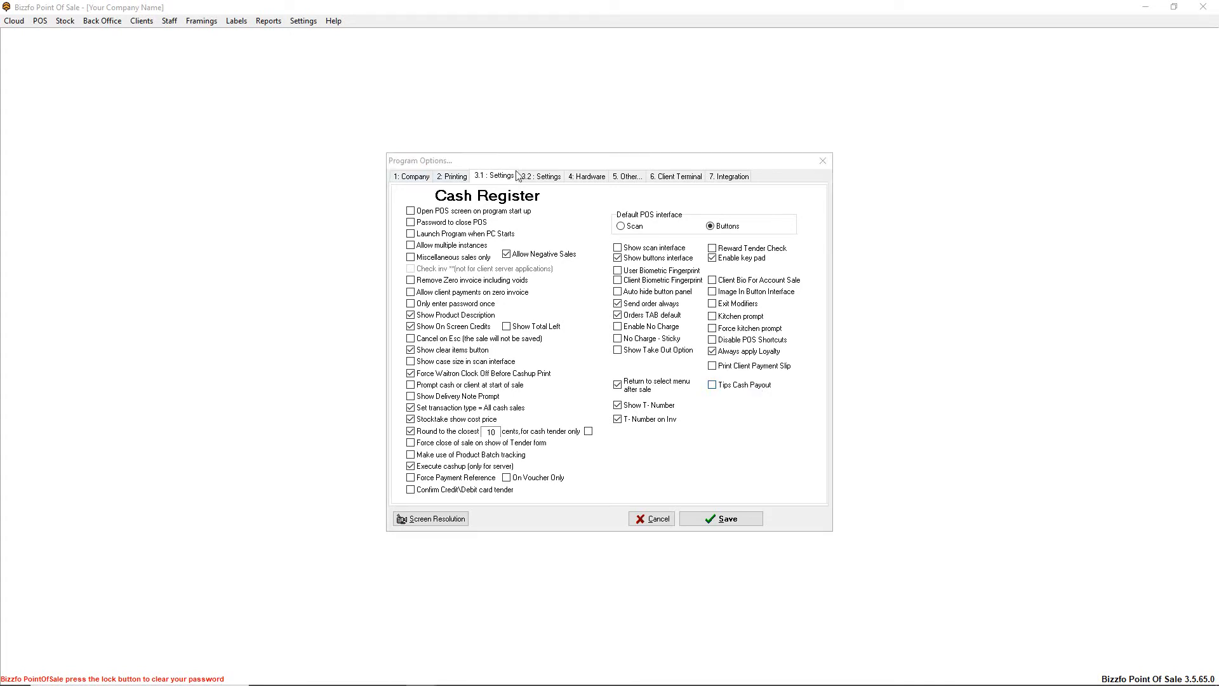
Examine the price lookup options including cost price, and the cash drawer, slip kick code, pole display and counter scale settings.
{"action": "left_click", "coordinate": [540, 177]}
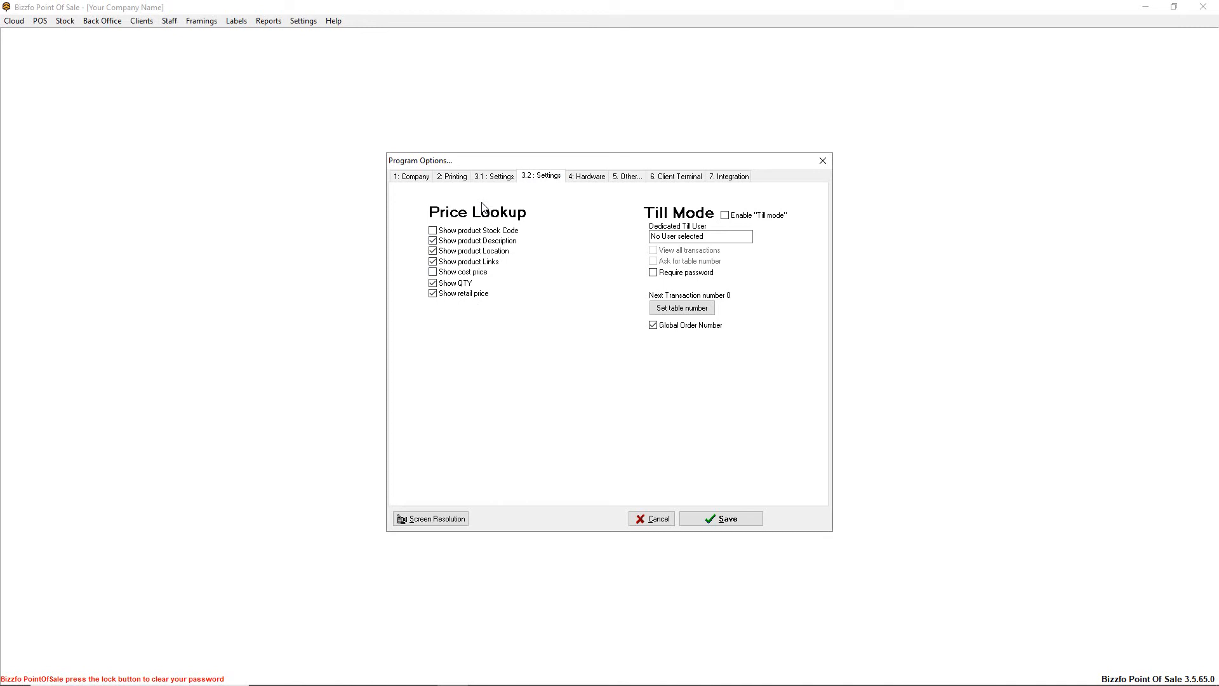
{"action": "left_click", "coordinate": [446, 274]}
{"action": "left_click", "coordinate": [575, 177]}
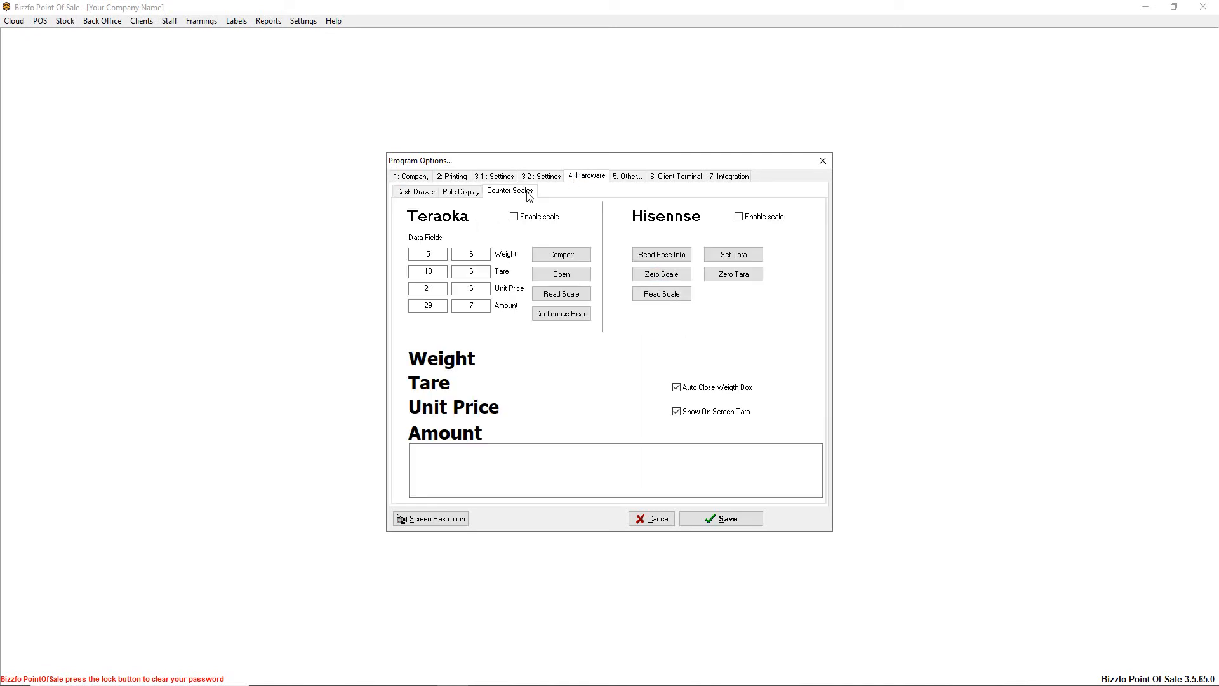
{"action": "left_click", "coordinate": [418, 200]}
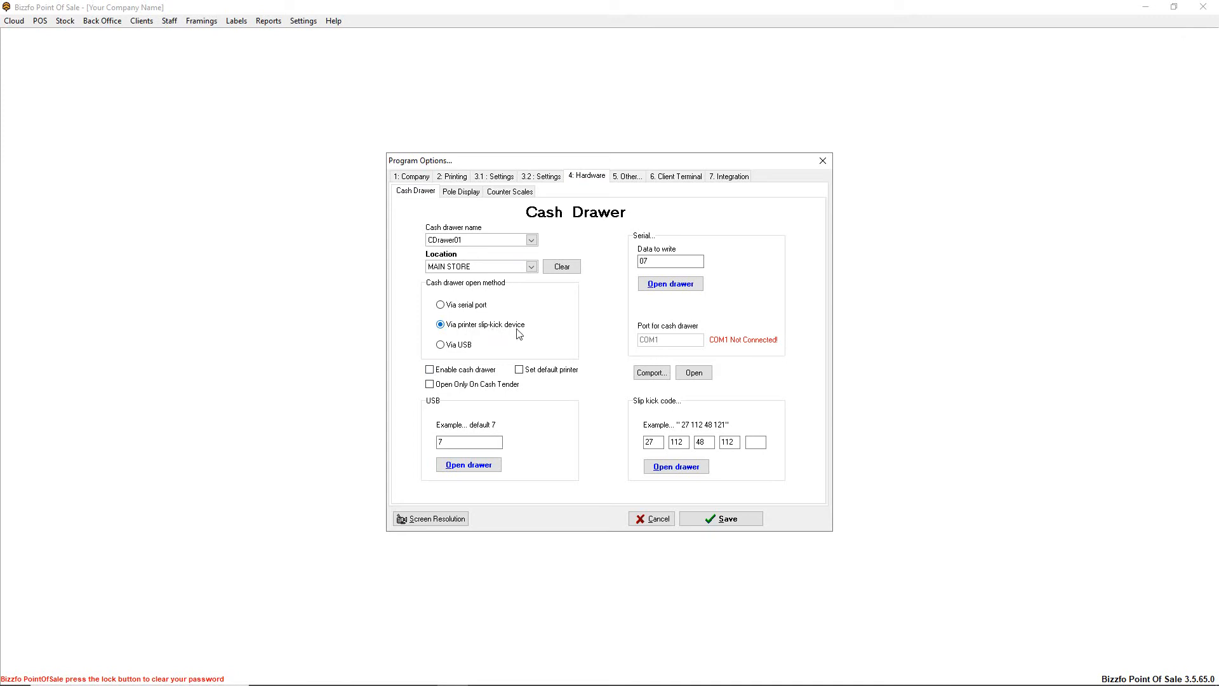
{"action": "double_click", "coordinate": [651, 441]}
{"action": "left_click", "coordinate": [459, 193]}
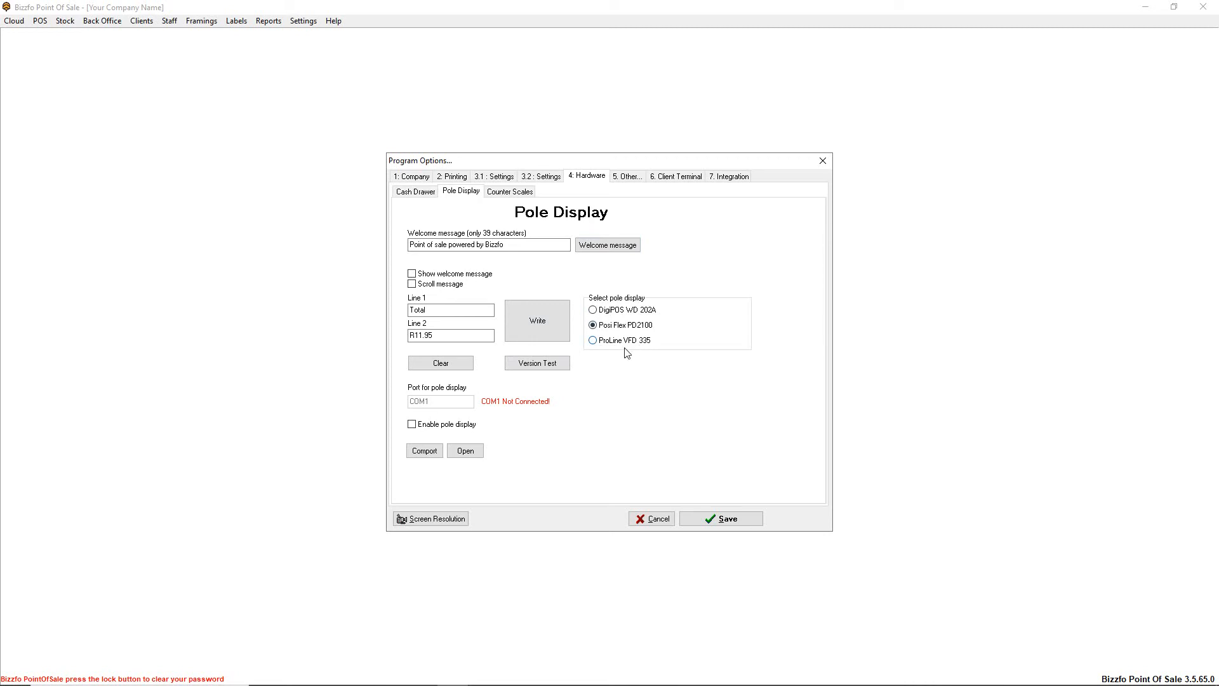
{"action": "left_click", "coordinate": [508, 193]}
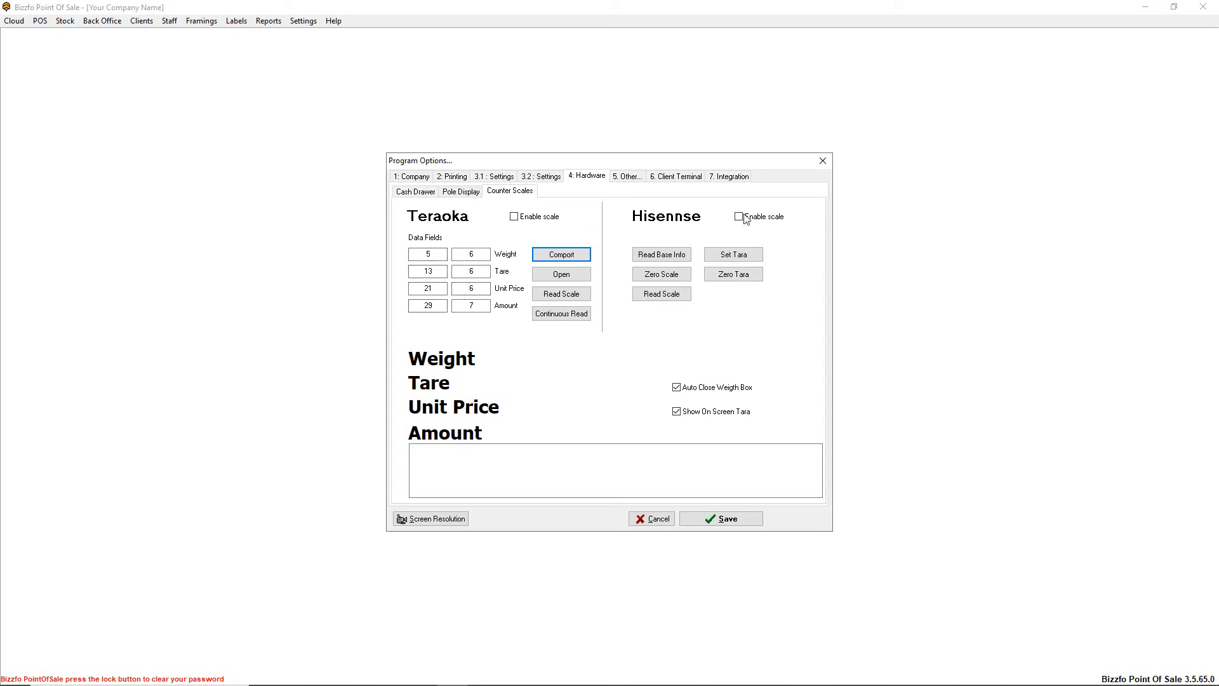
Open the general settings, turn on Show log in screen and leave Use Avg Cost off.
{"action": "left_click", "coordinate": [620, 181]}
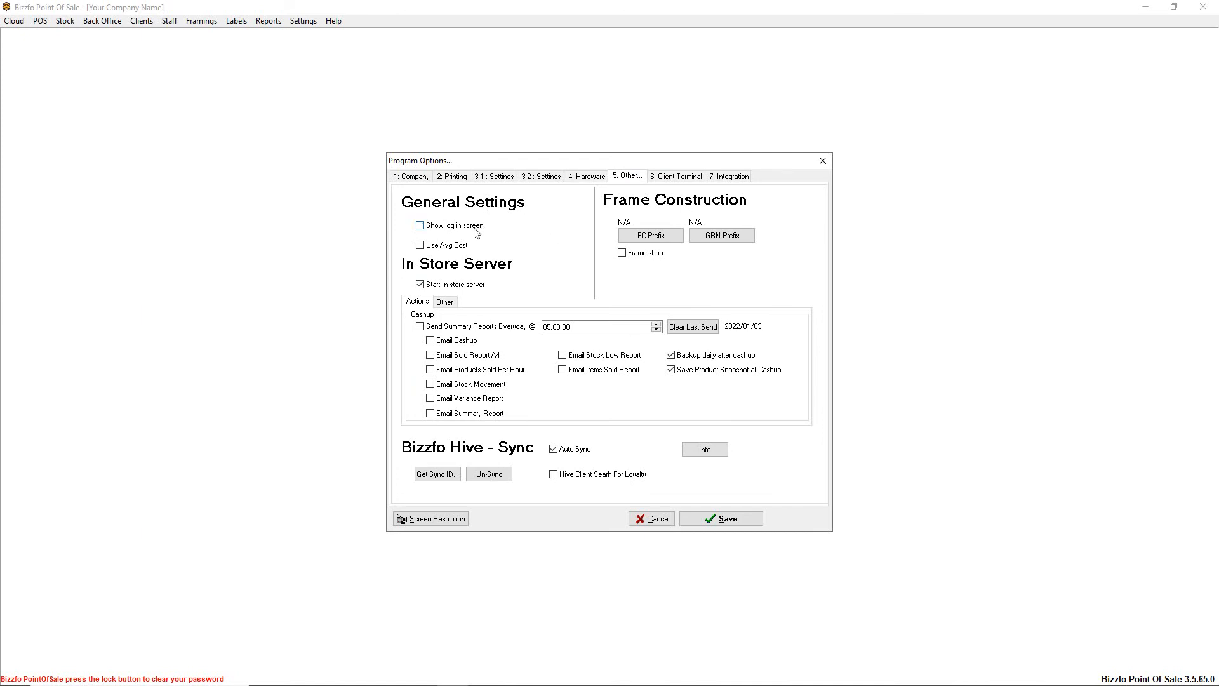
{"action": "left_click", "coordinate": [477, 232]}
{"action": "left_click", "coordinate": [449, 226]}
{"action": "left_click", "coordinate": [436, 227]}
{"action": "left_click", "coordinate": [444, 248]}
{"action": "left_click", "coordinate": [445, 248]}
Turn on sending summary reports every day at 05:00:00, with the in store server set to start.
{"action": "left_click", "coordinate": [451, 287]}
{"action": "left_click", "coordinate": [446, 329]}
{"action": "left_click", "coordinate": [632, 327]}
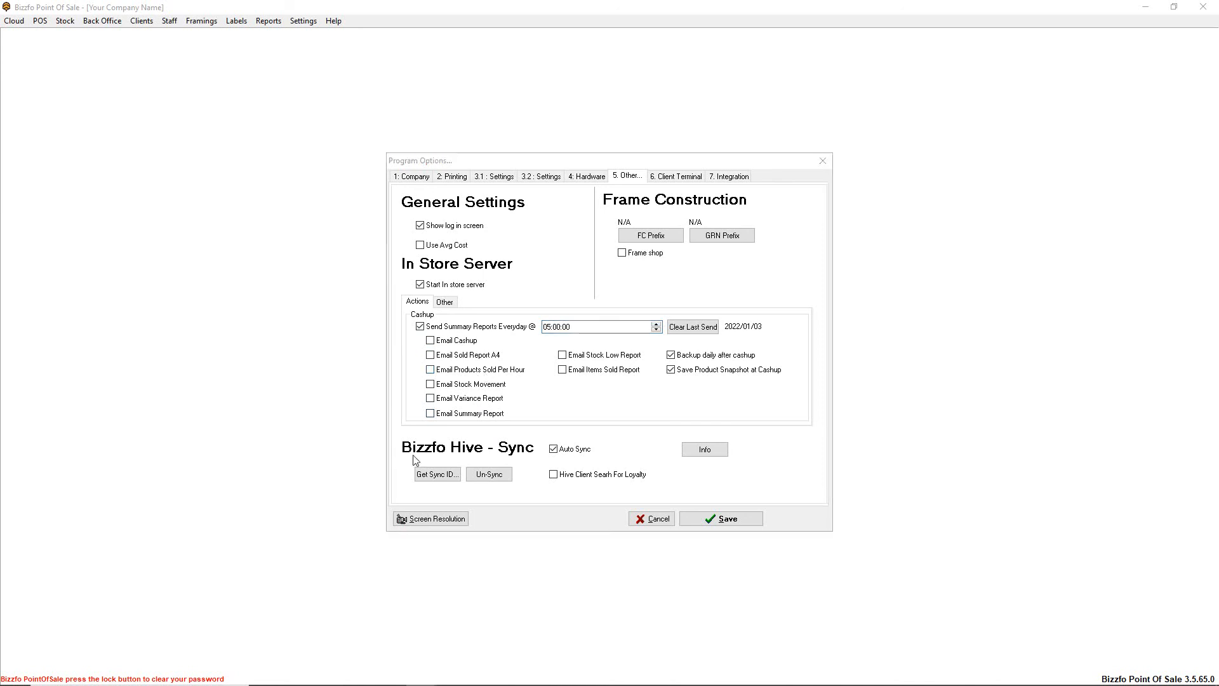
Create a Hive sync ID for the Branch 1 data warehouse and keep Auto Sync turned on.
{"action": "left_click", "coordinate": [423, 475]}
{"action": "left_click", "coordinate": [442, 470]}
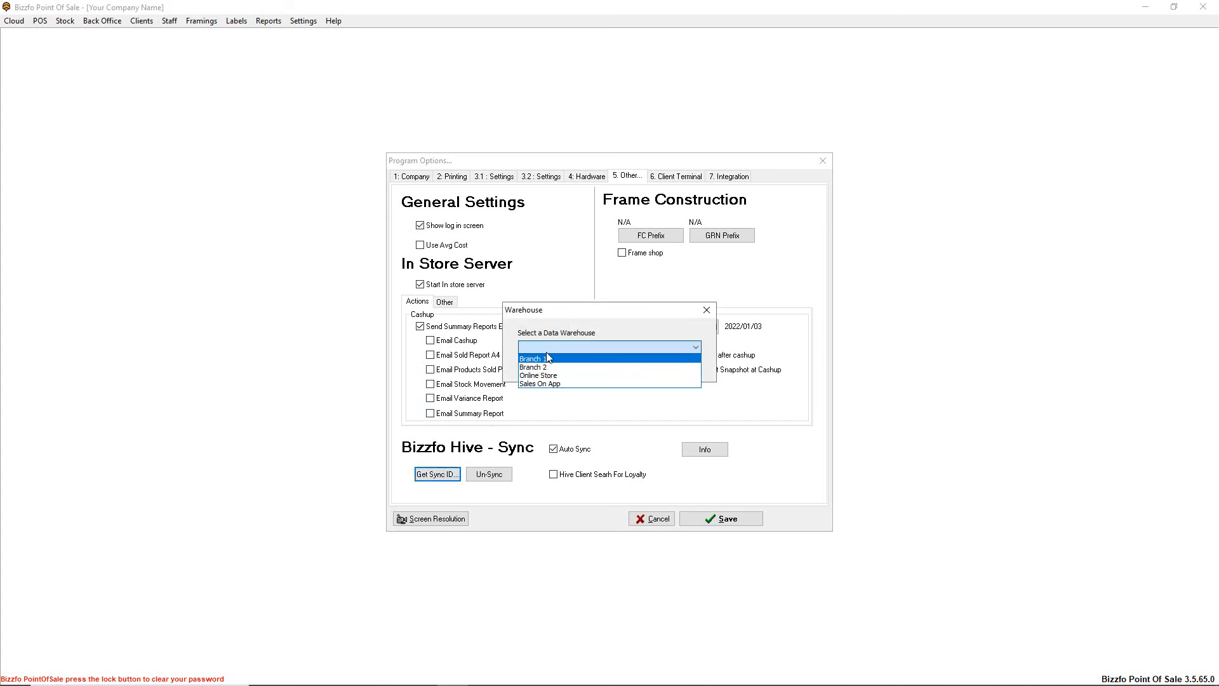
{"action": "left_click", "coordinate": [536, 360]}
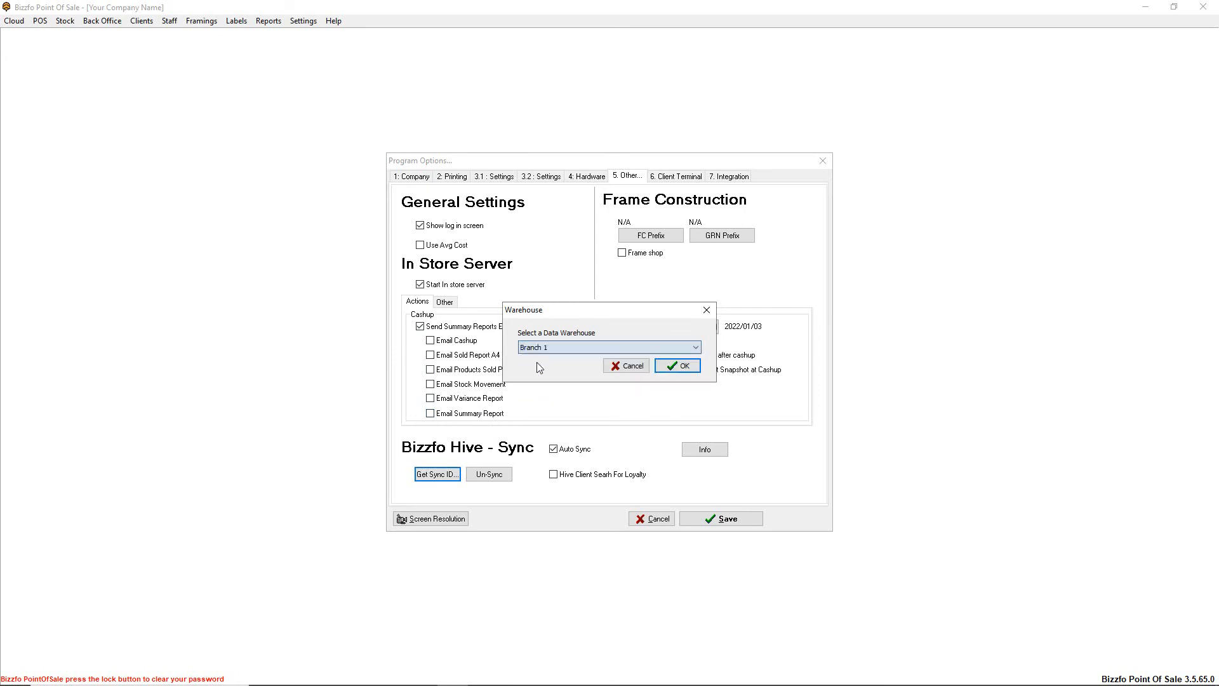
{"action": "left_click", "coordinate": [666, 367]}
{"action": "left_click", "coordinate": [648, 370]}
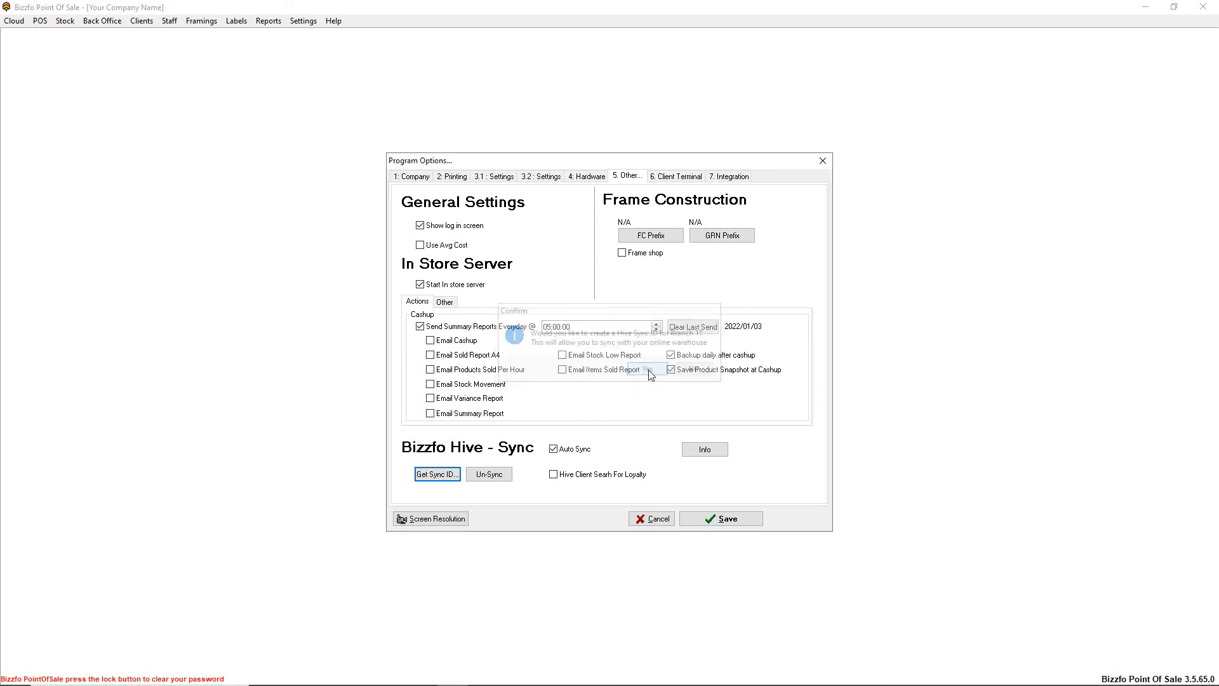
{"action": "left_click", "coordinate": [568, 454]}
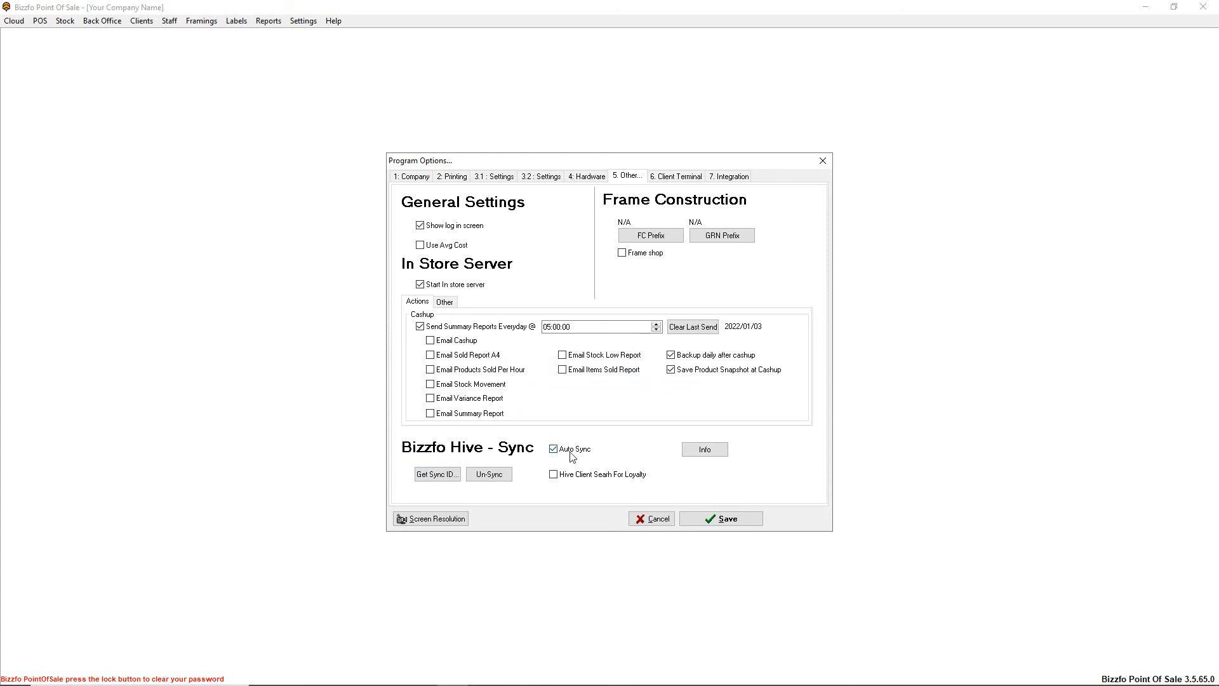
{"action": "left_click", "coordinate": [572, 457]}
Examine the client terminal settings and the loyalty, online store, Q2B and Innervation EFT payment integration options.
{"action": "left_click", "coordinate": [648, 177]}
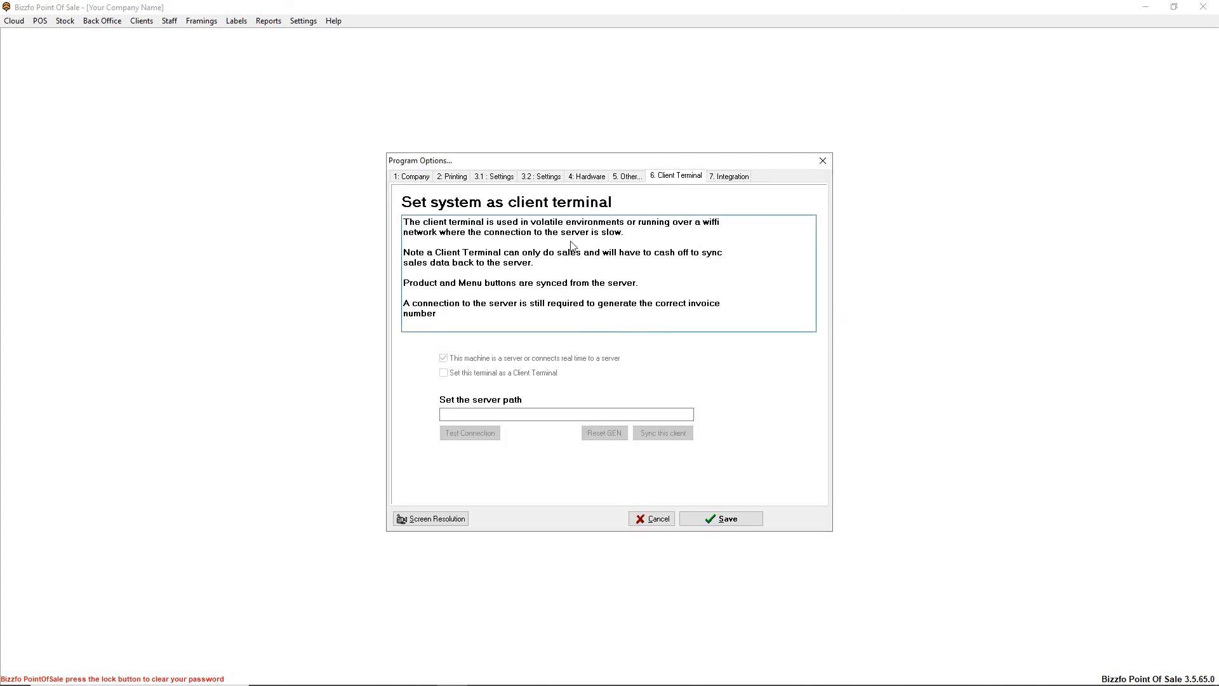
{"action": "left_click", "coordinate": [743, 183]}
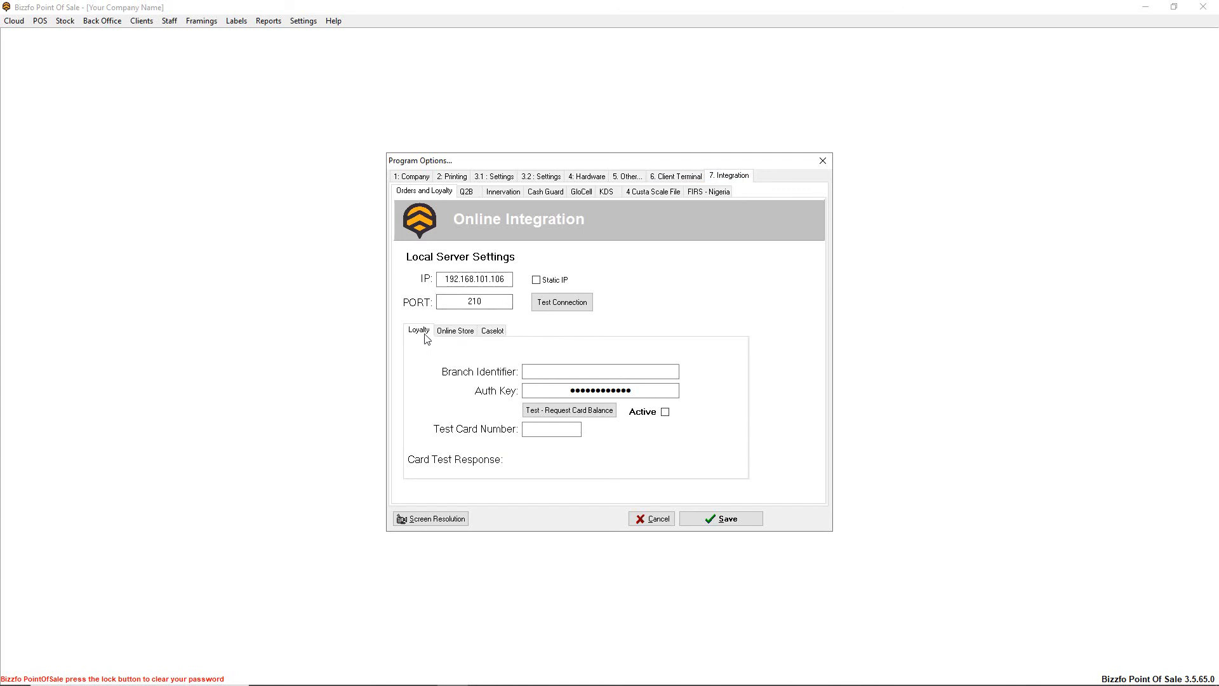
{"action": "left_click", "coordinate": [455, 332]}
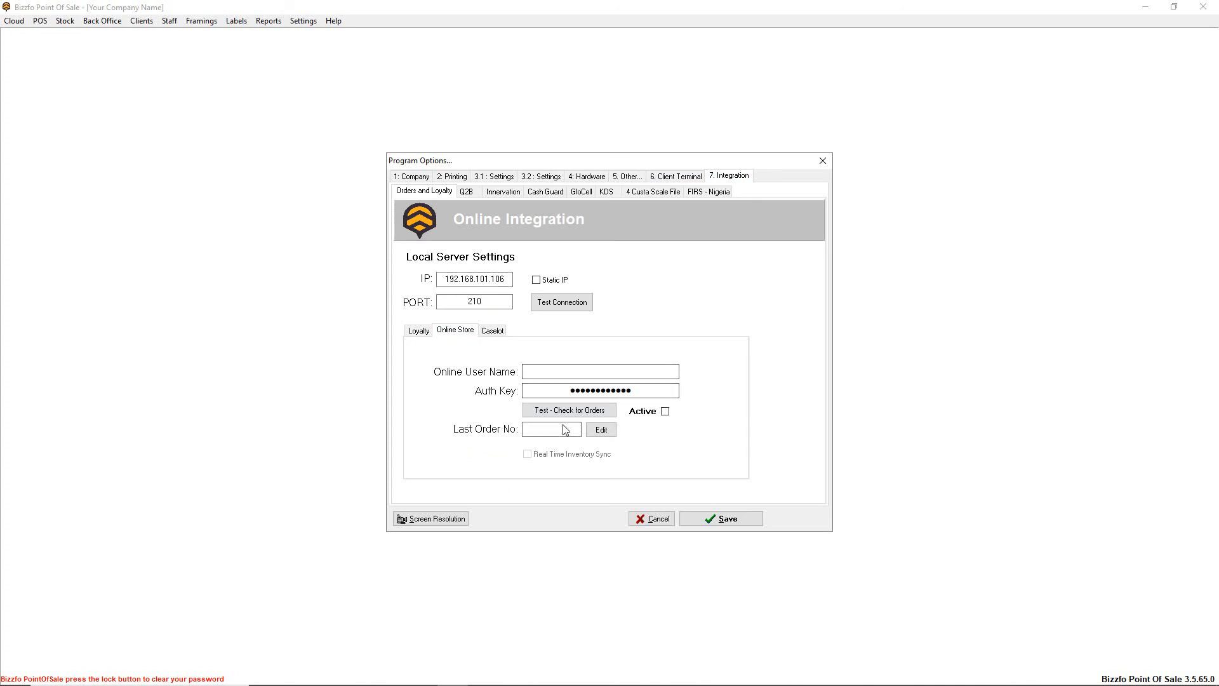
{"action": "left_click", "coordinate": [469, 192]}
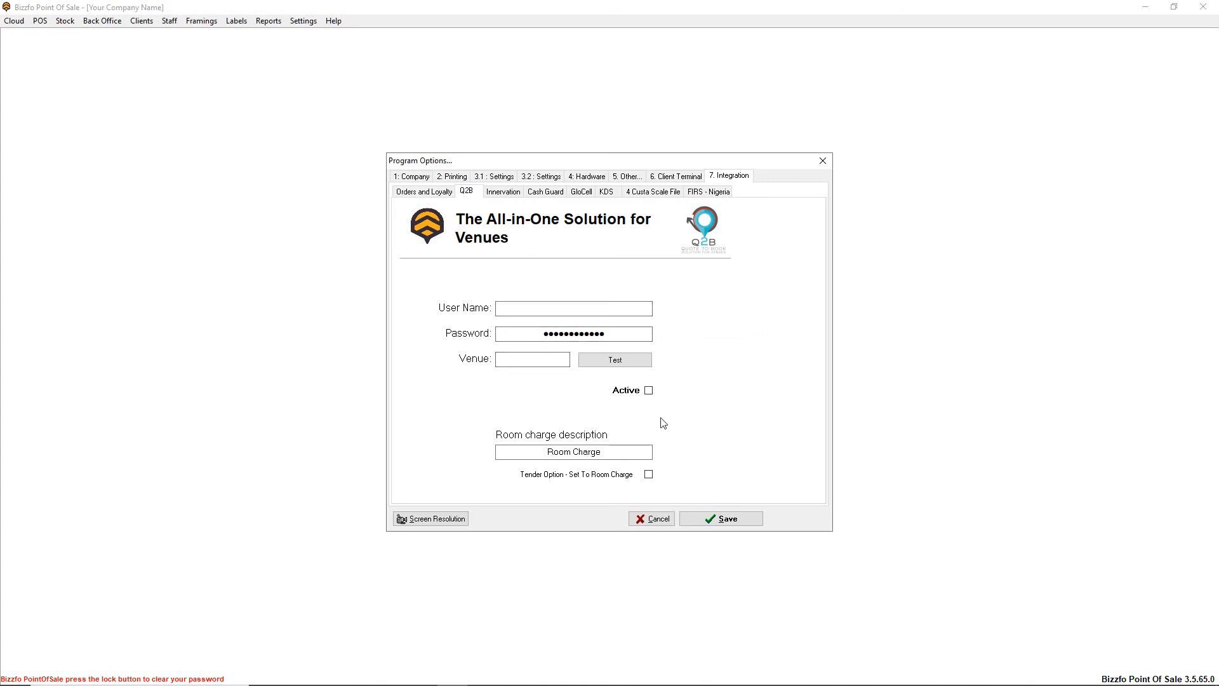
{"action": "left_click", "coordinate": [504, 192]}
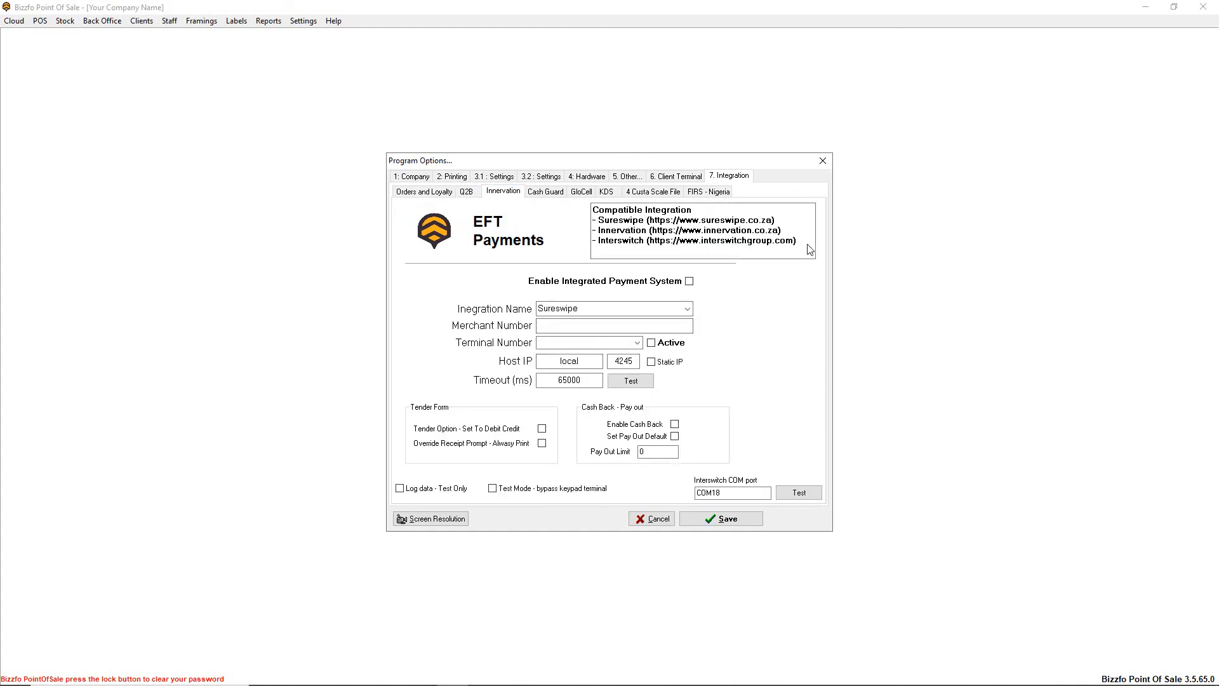
{"action": "left_click_drag", "start_coordinate": [807, 247], "coordinate": [535, 250]}
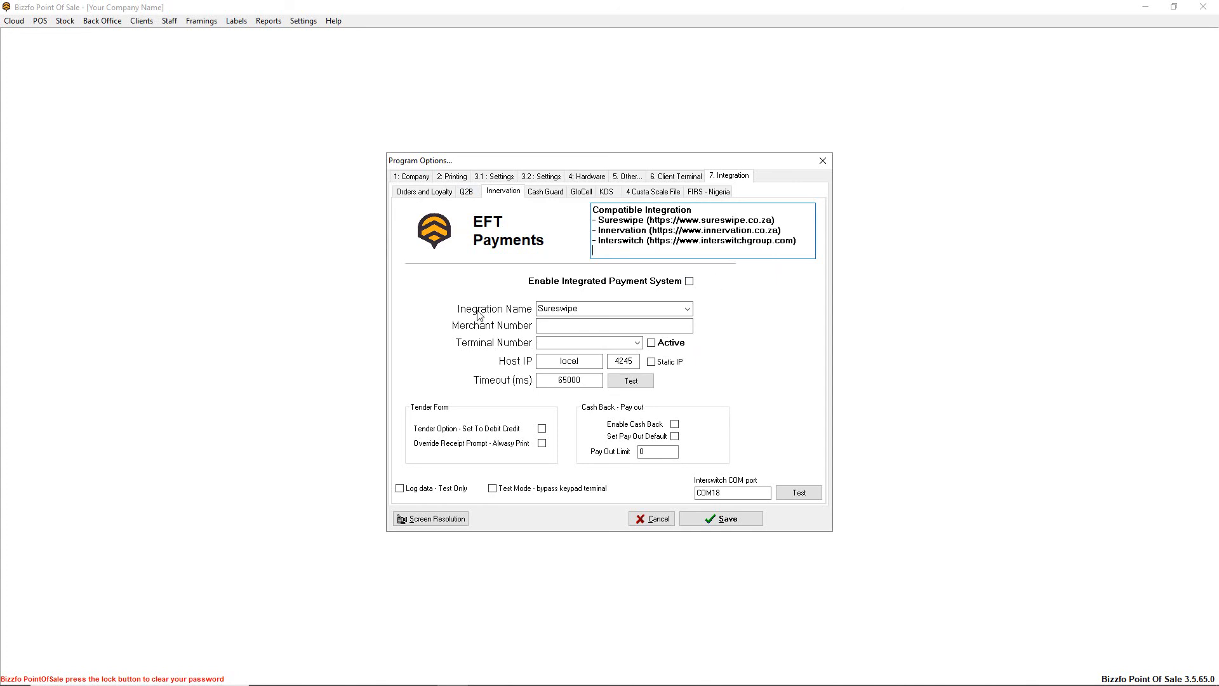
Examine the Cash Guard, GloCell, kitchen display screen, 4custa scale file and FIRS - Nigeria integration settings.
{"action": "left_click", "coordinate": [549, 192]}
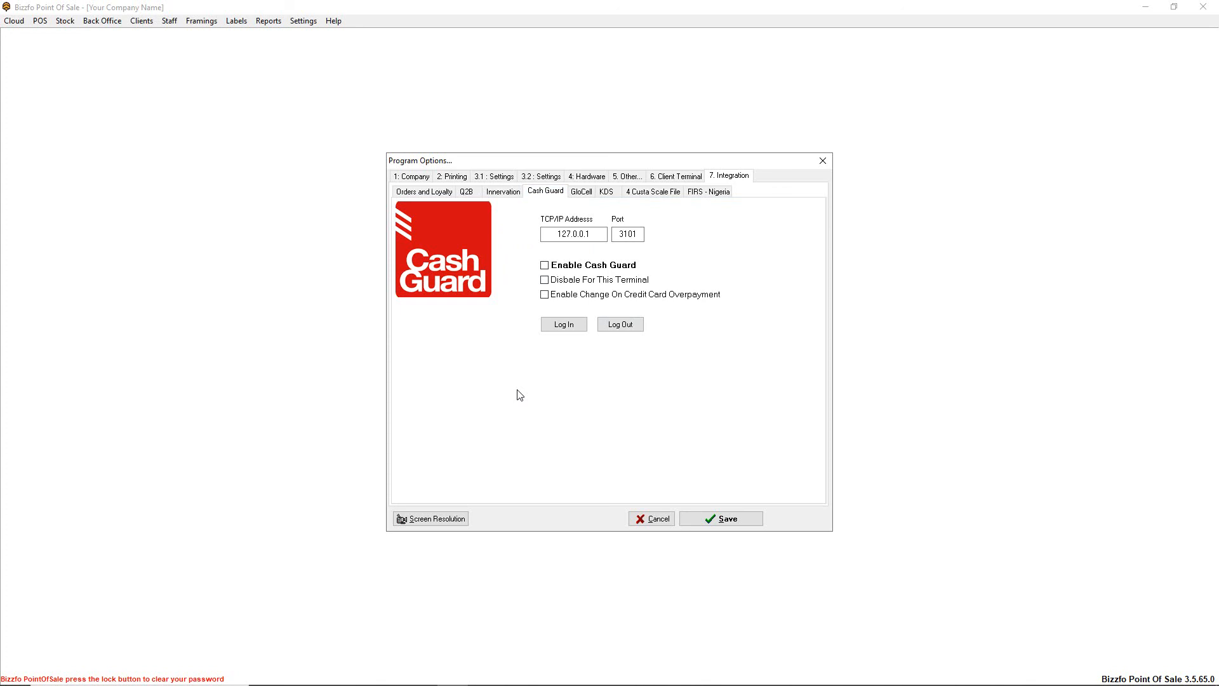
{"action": "left_click", "coordinate": [582, 192]}
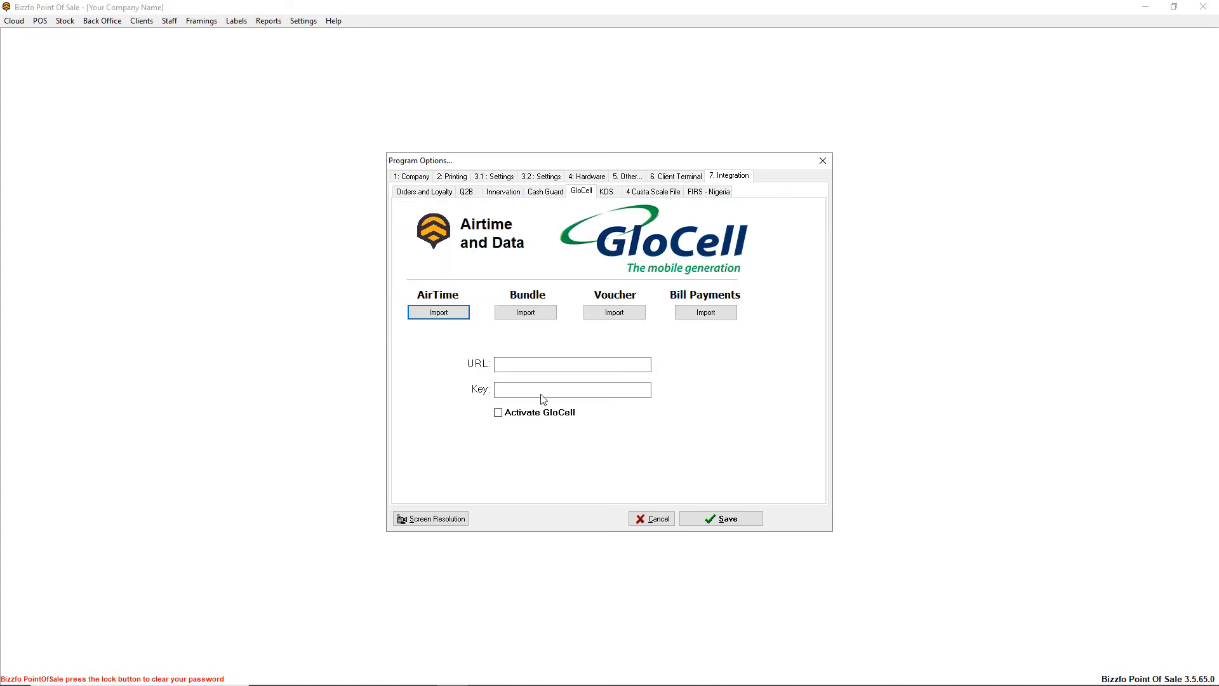
{"action": "left_click", "coordinate": [608, 192]}
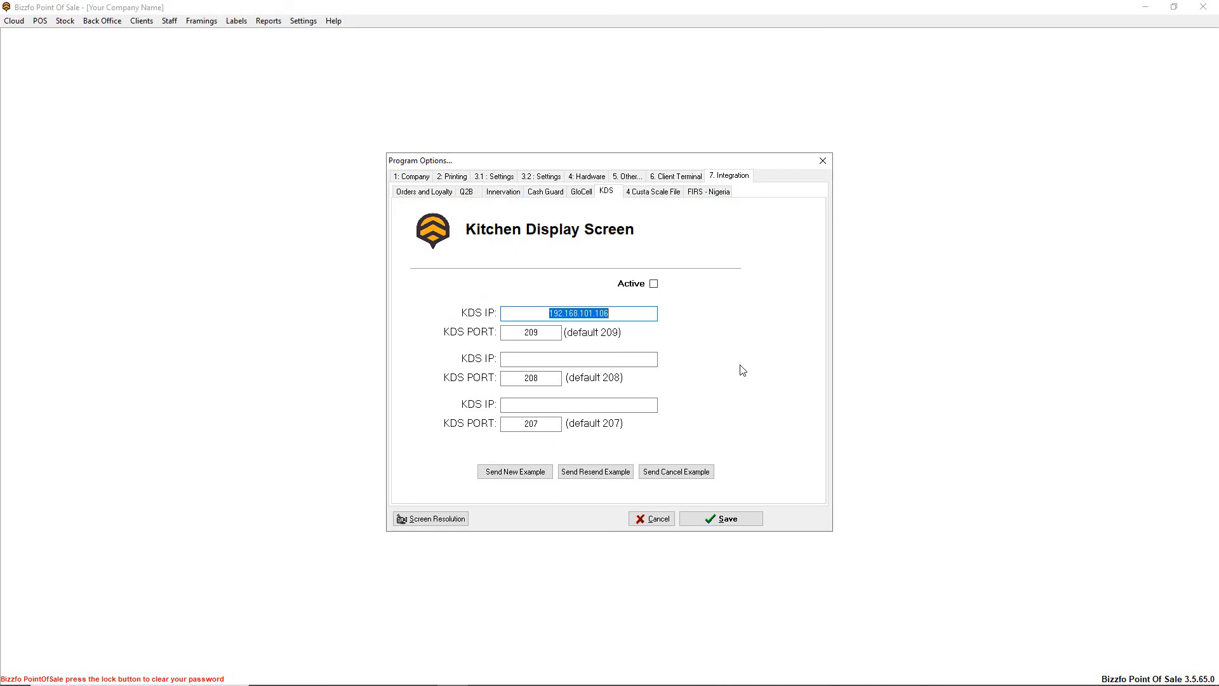
{"action": "left_click", "coordinate": [653, 191]}
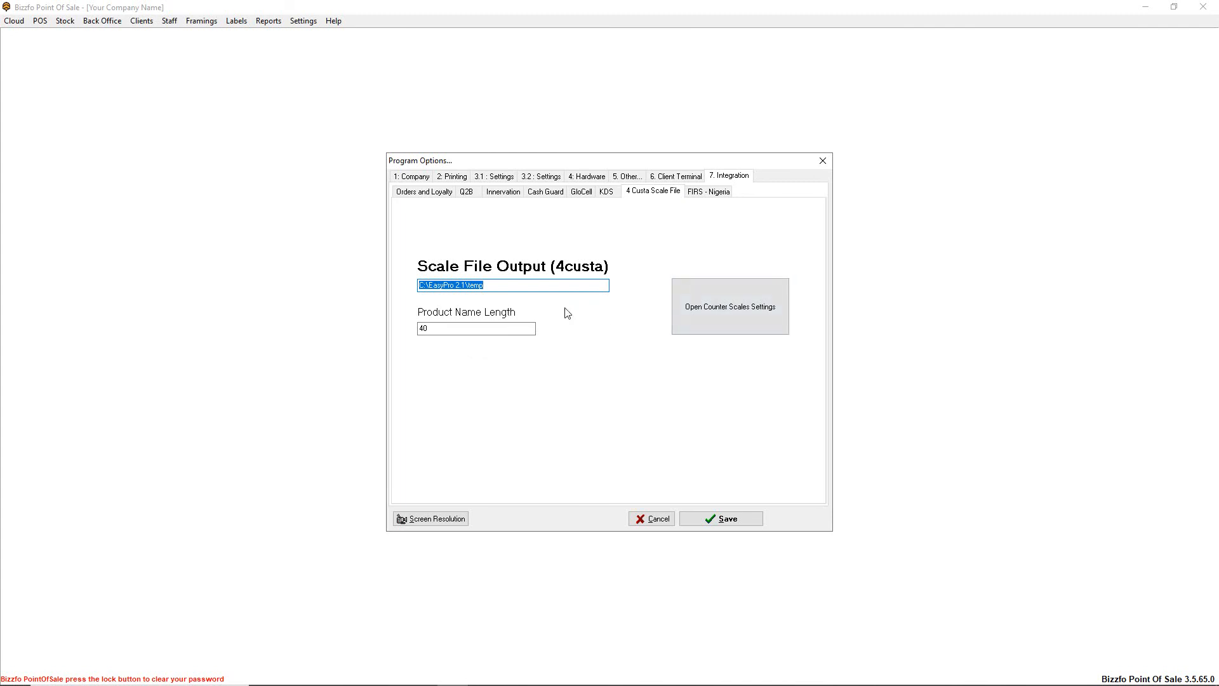
{"action": "left_click", "coordinate": [517, 286]}
{"action": "left_click", "coordinate": [724, 195]}
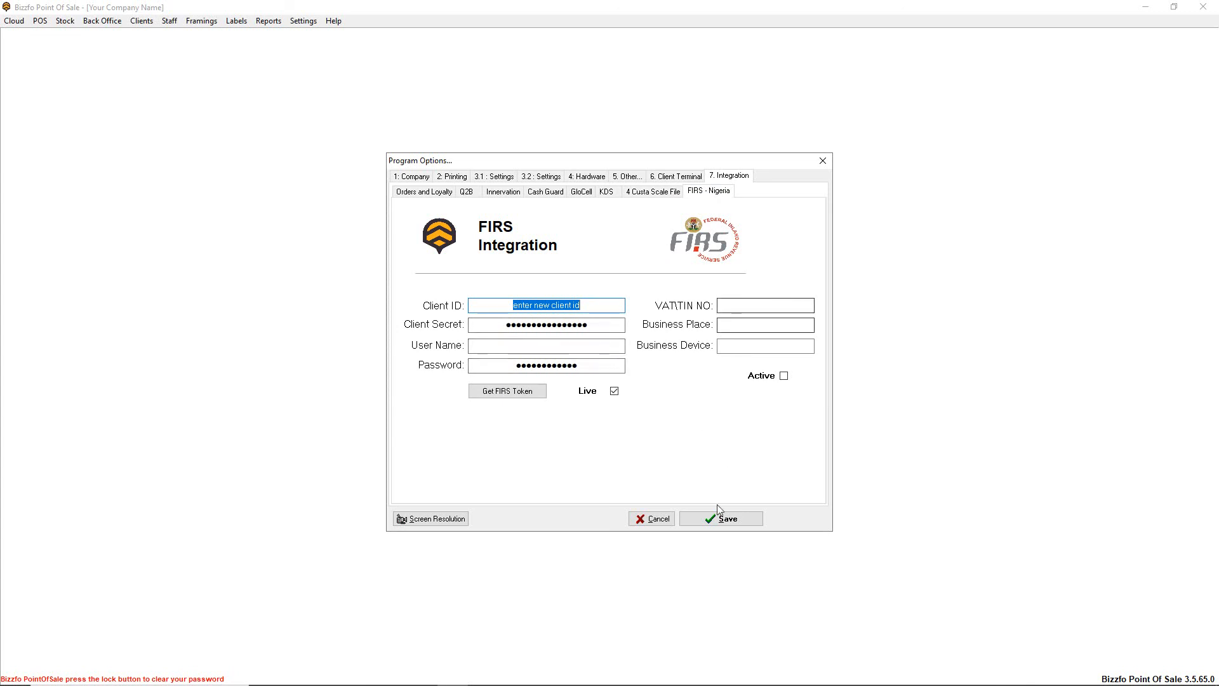
Return to the company information and save the program options.
{"action": "left_click", "coordinate": [410, 177]}
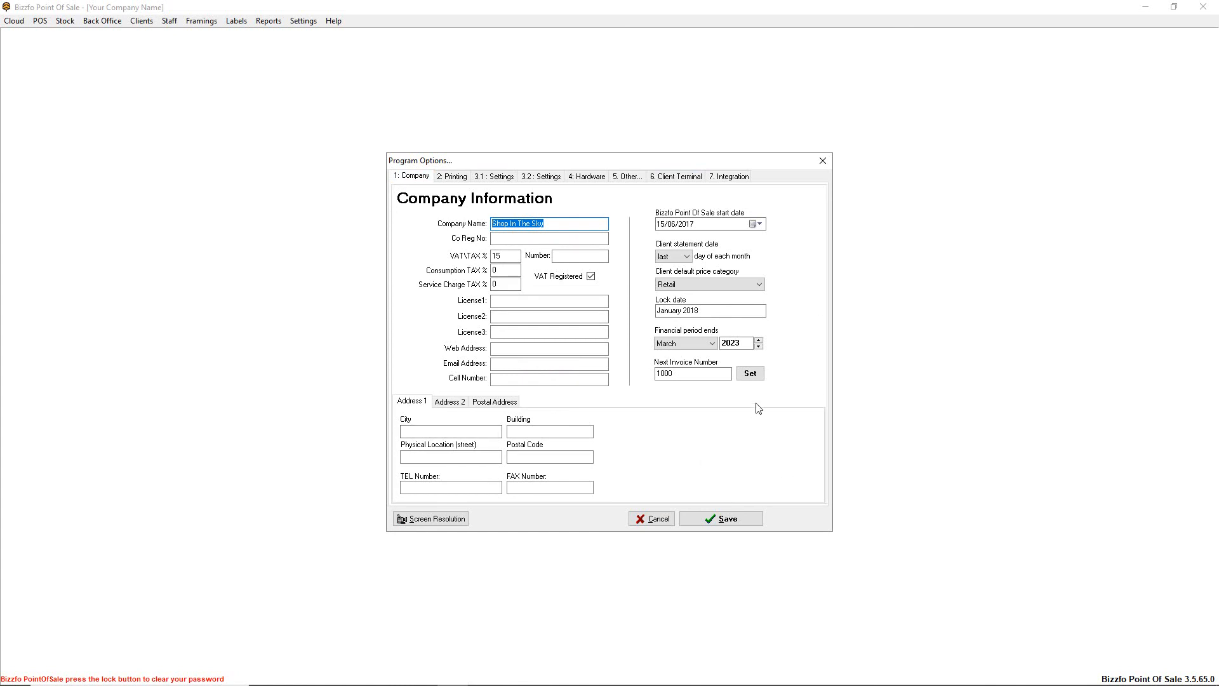
{"action": "left_click", "coordinate": [737, 525]}
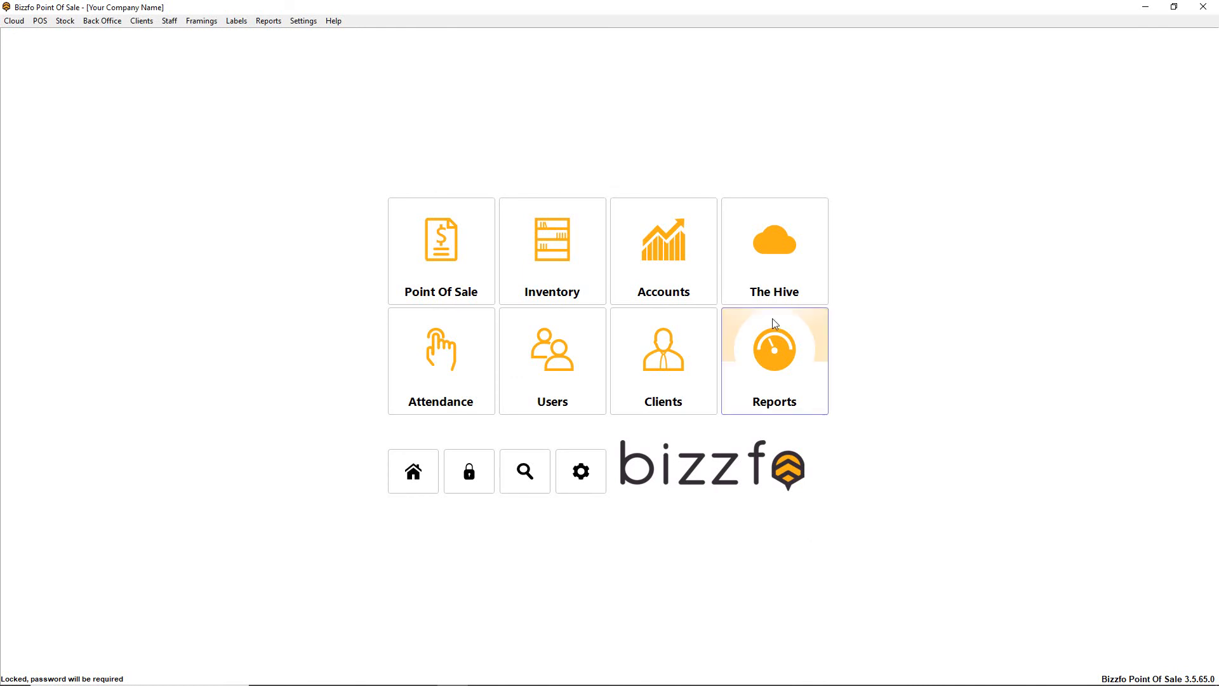